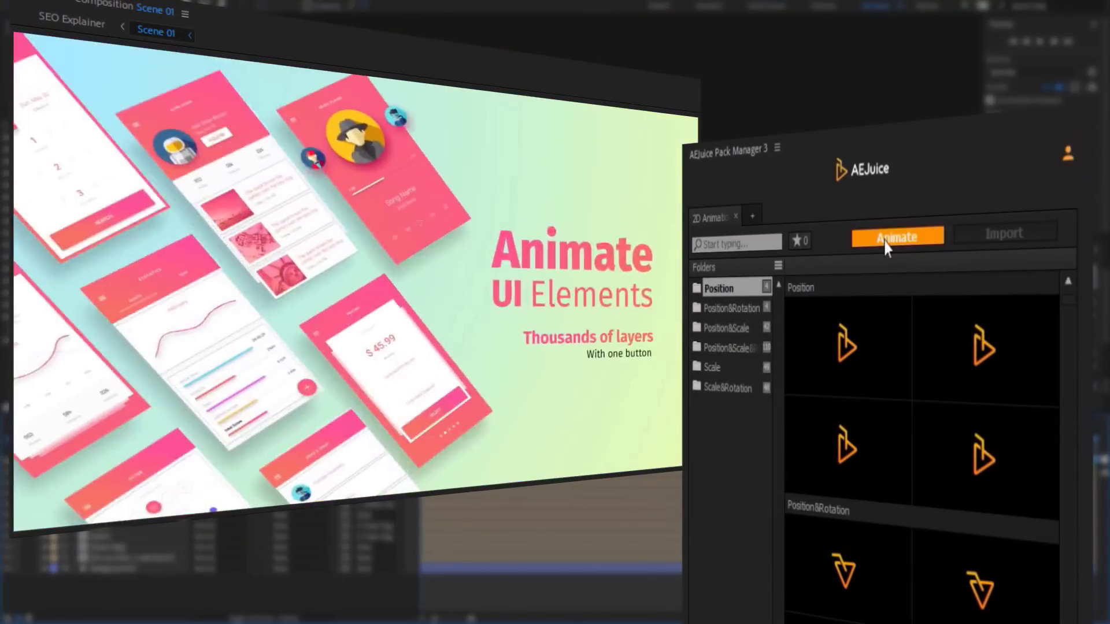
Bring up the AEJuice Pack Manager 3 panel in a new, empty untitled project
click(885, 237)
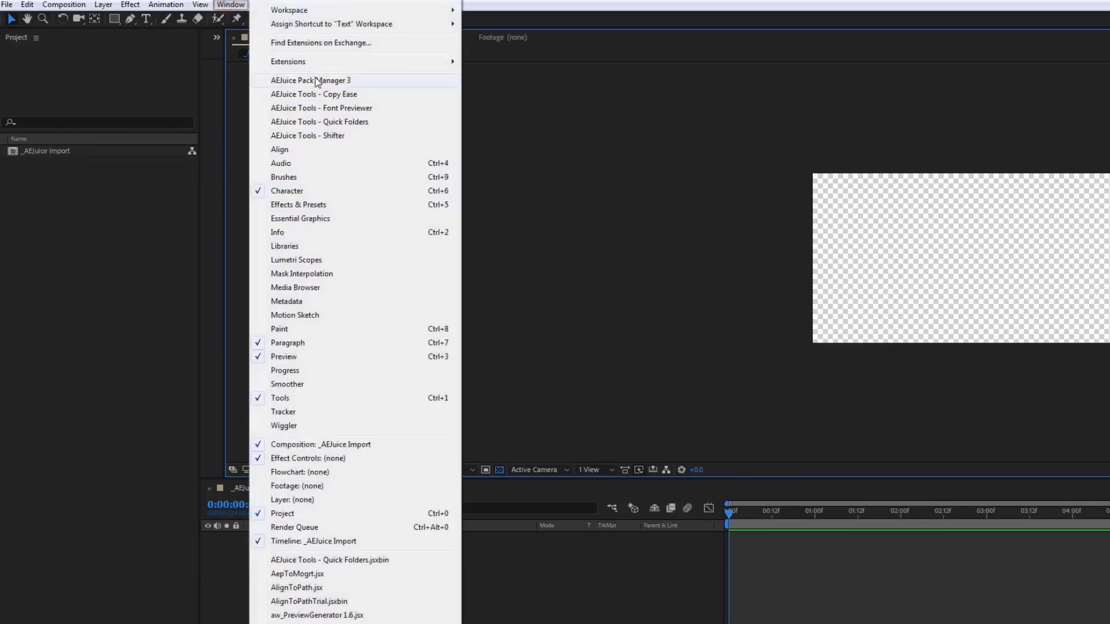
click(322, 81)
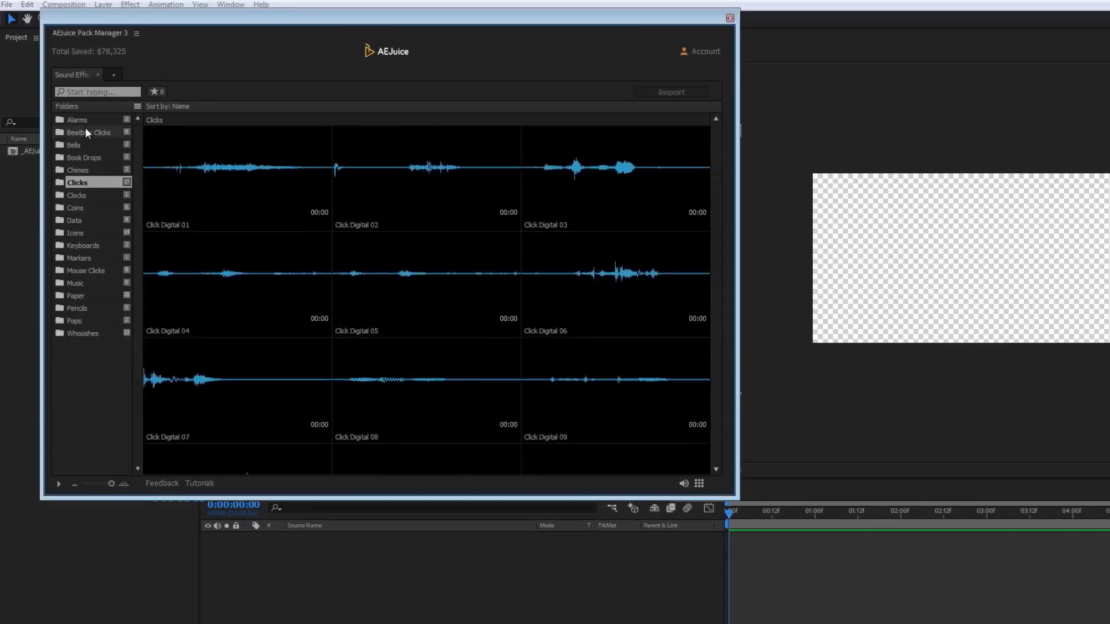
key(Down)
key(Down)
key(Down)
key(Down)
key(Down)
key(Down)
key(Down)
key(Down)
key(Down)
key(Down)
key(Down)
key(Down)
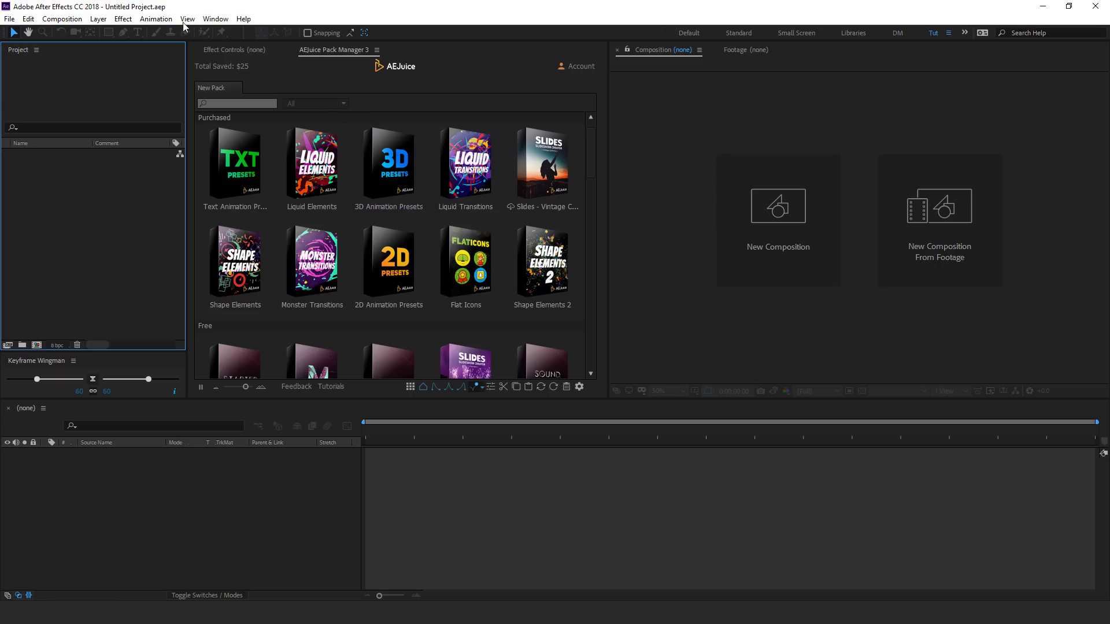
Show AEJuice Pack Manager 3 from the Window menu and scroll through its list of packs
click(217, 19)
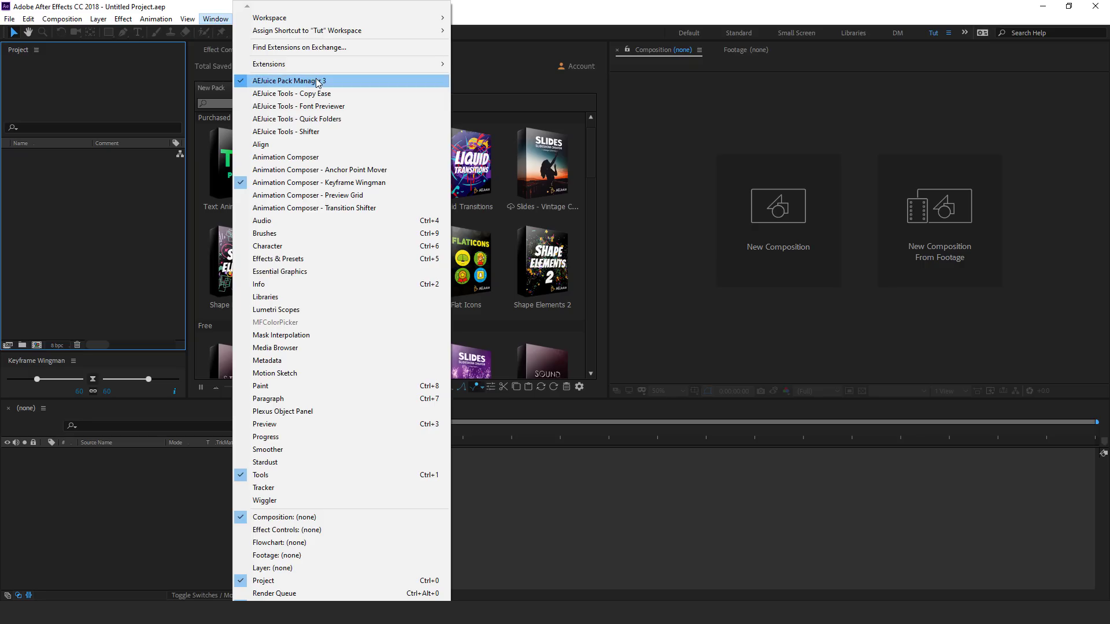
click(479, 72)
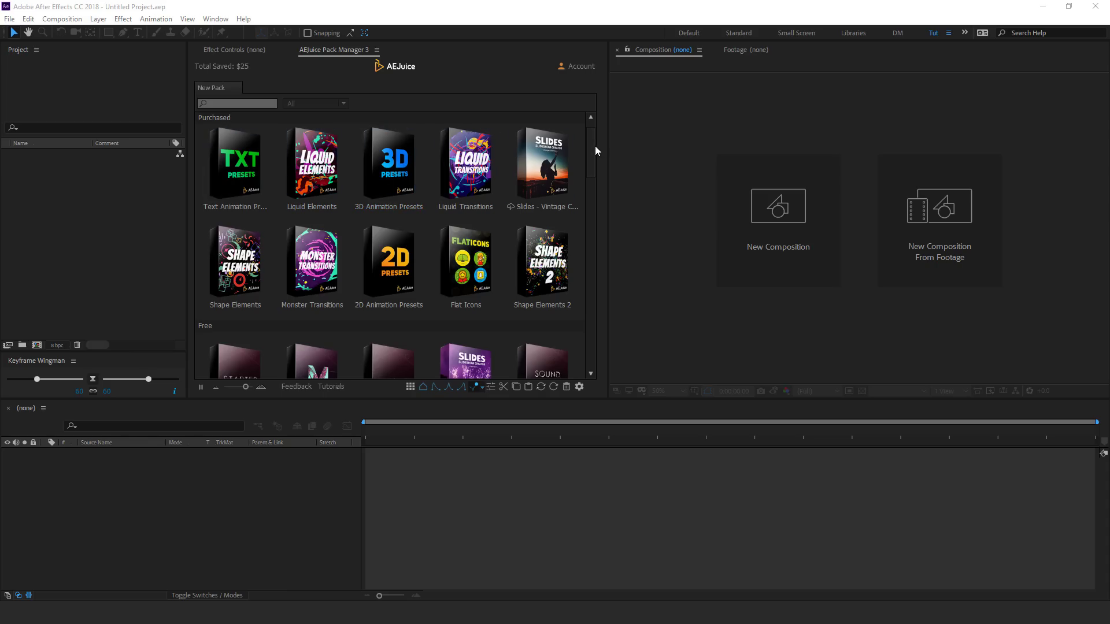
scroll(595, 168, down, 4)
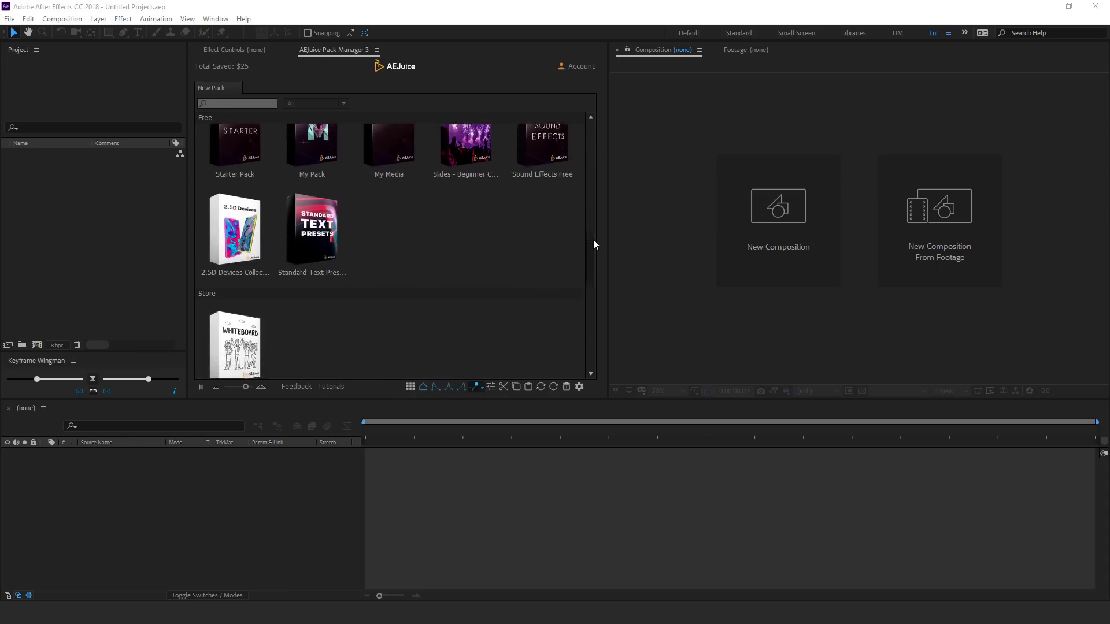
scroll(595, 231, up, 2)
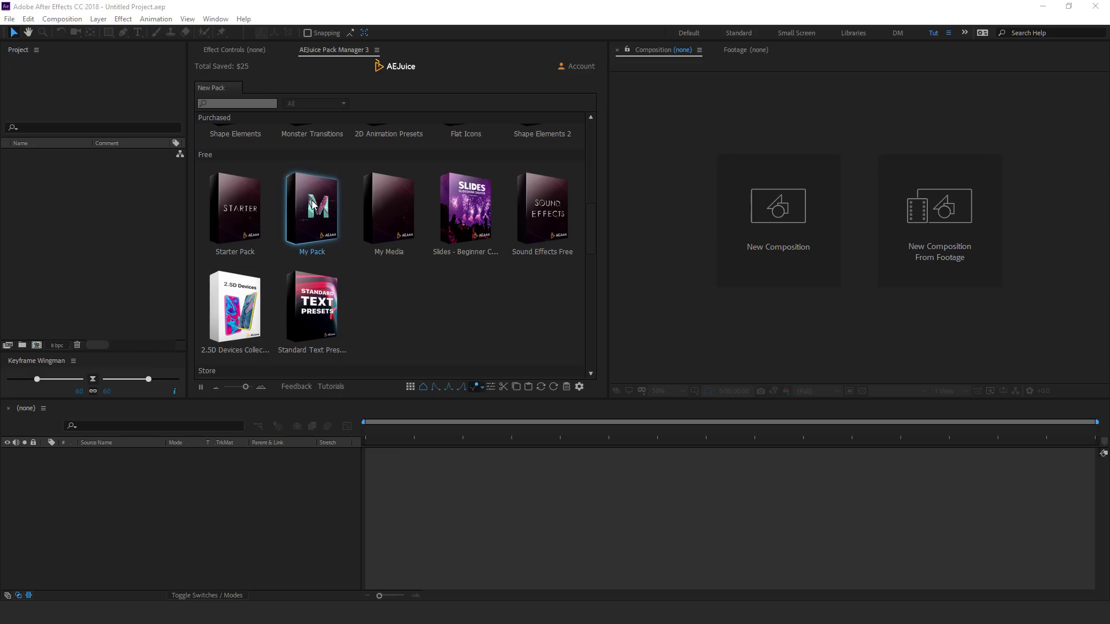
Open the Starter Pack at smaller thumbnails and preview the Liquid Elements through Shape Elements folders
click(220, 207)
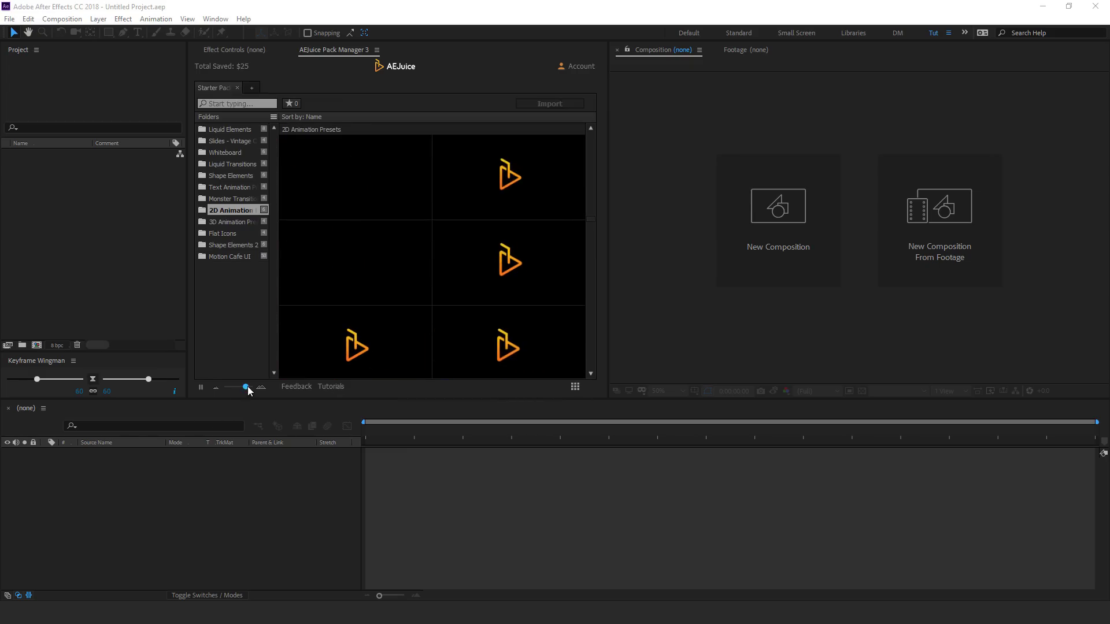
drag(247, 388, 228, 389)
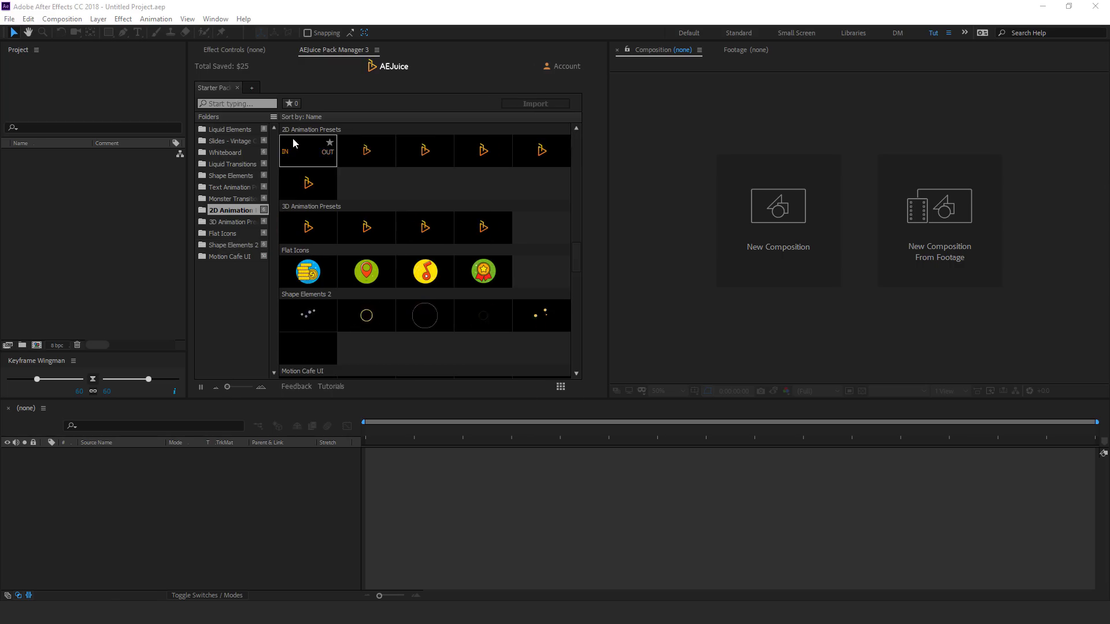
click(237, 130)
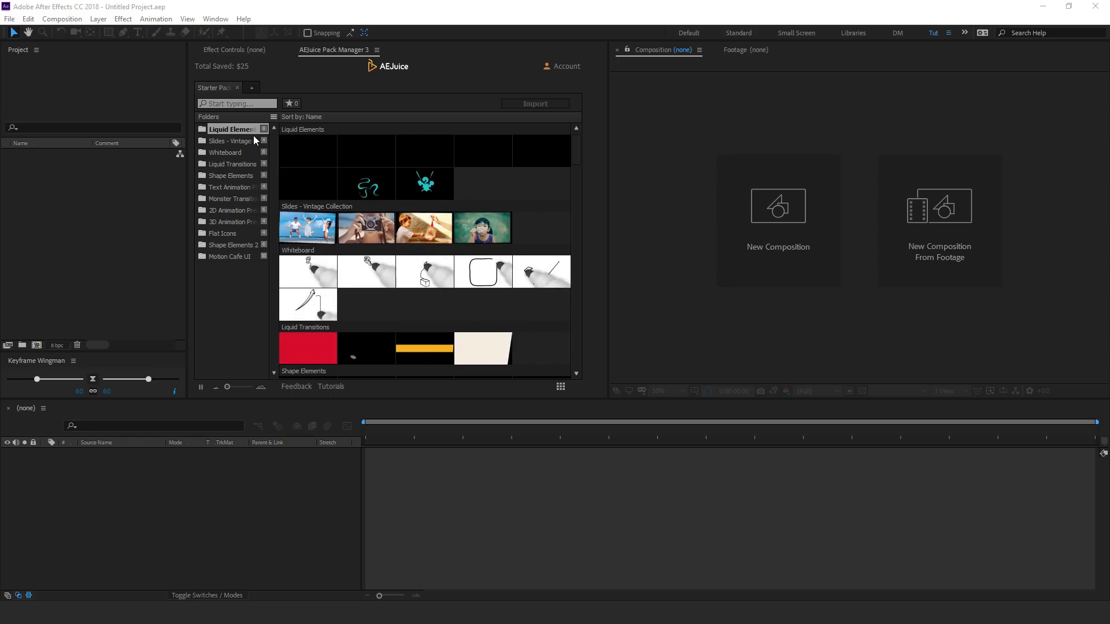
click(231, 140)
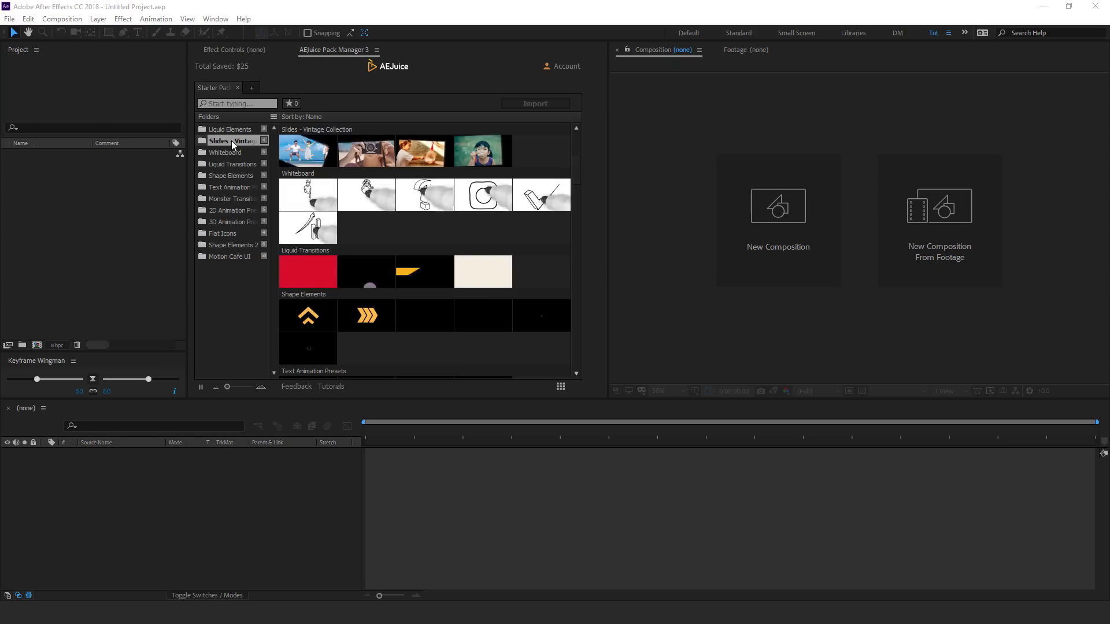
click(226, 152)
click(225, 161)
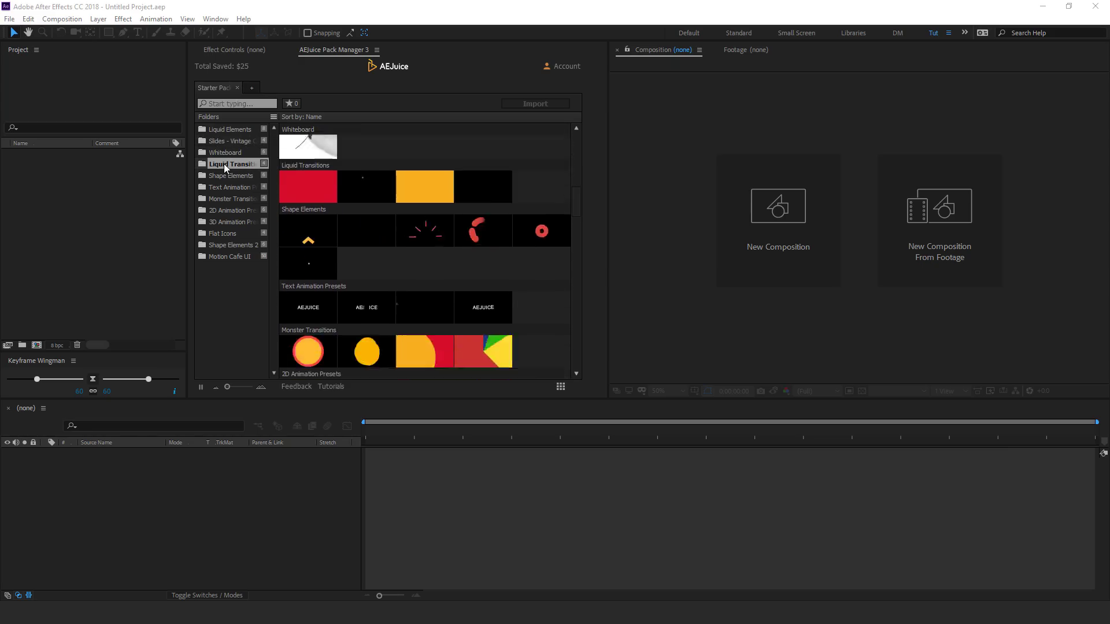
click(224, 175)
Preview Text Animation through Motion Cafe UI presets, then enlarge the thumbnails slightly
click(225, 187)
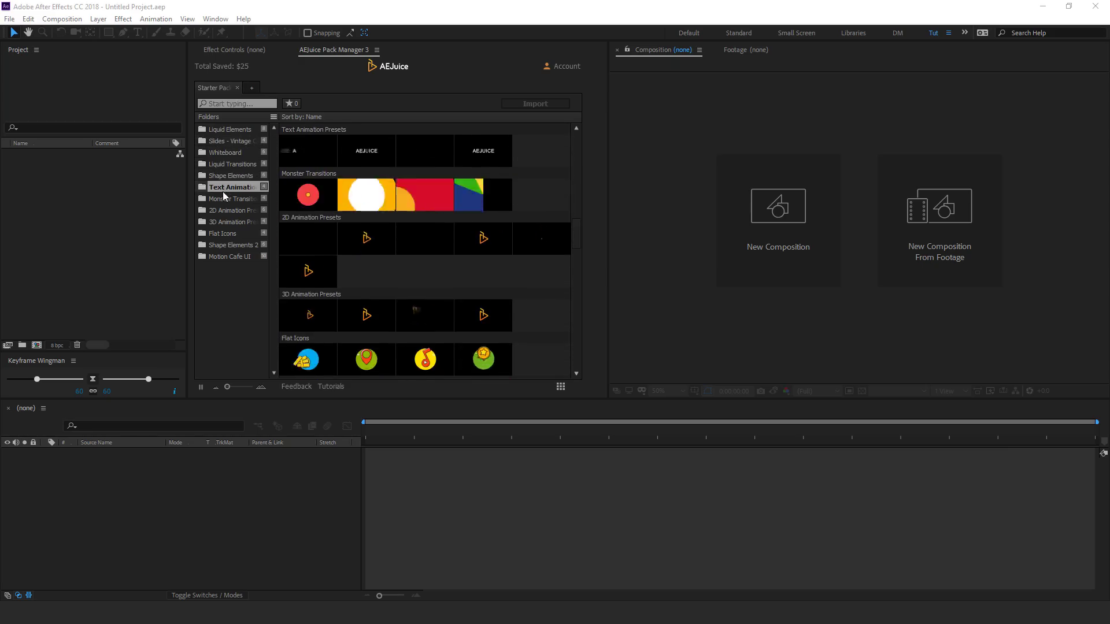
click(223, 198)
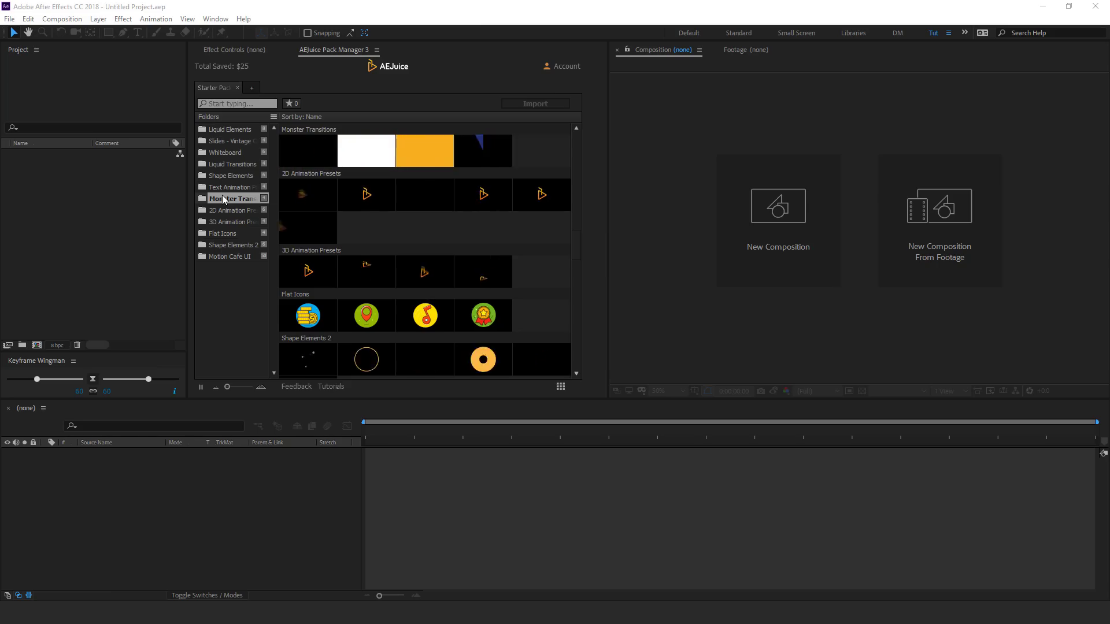
click(222, 210)
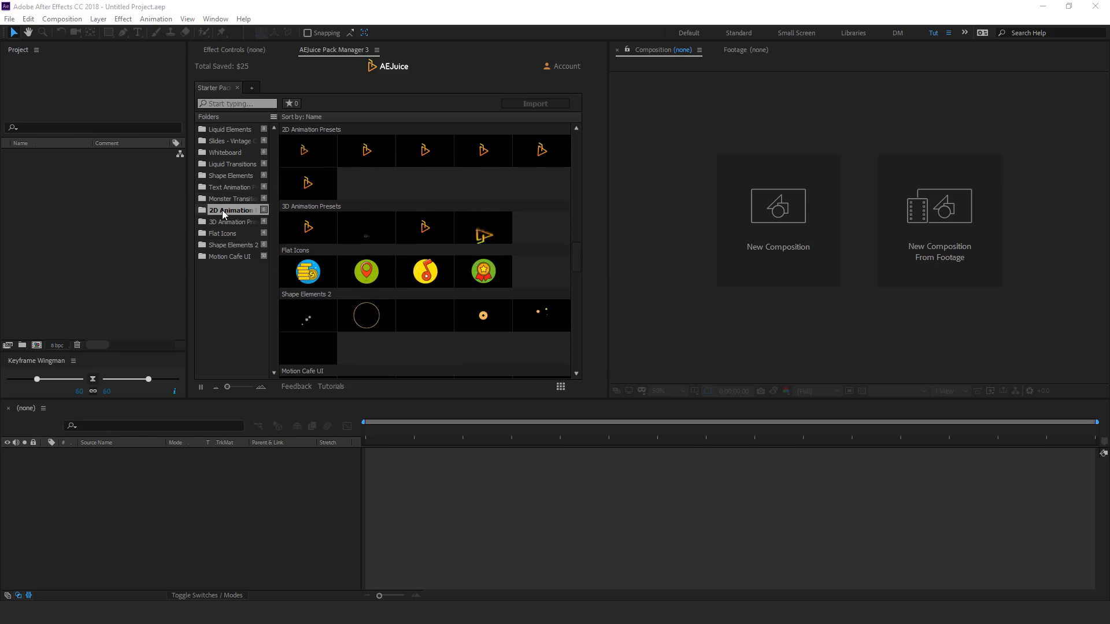
click(222, 222)
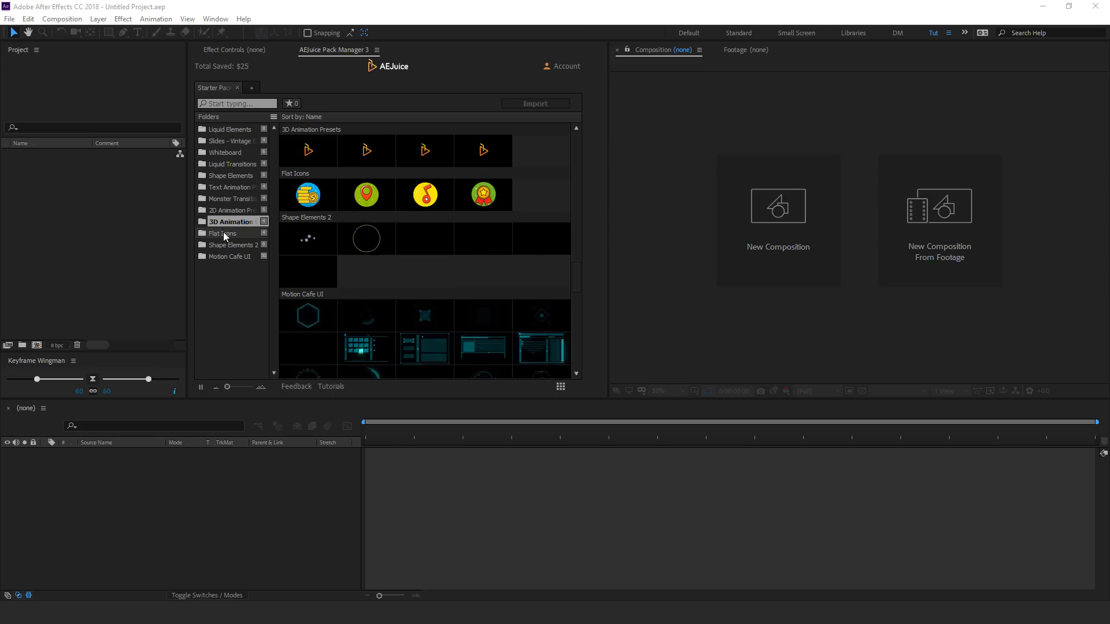
click(224, 233)
click(232, 245)
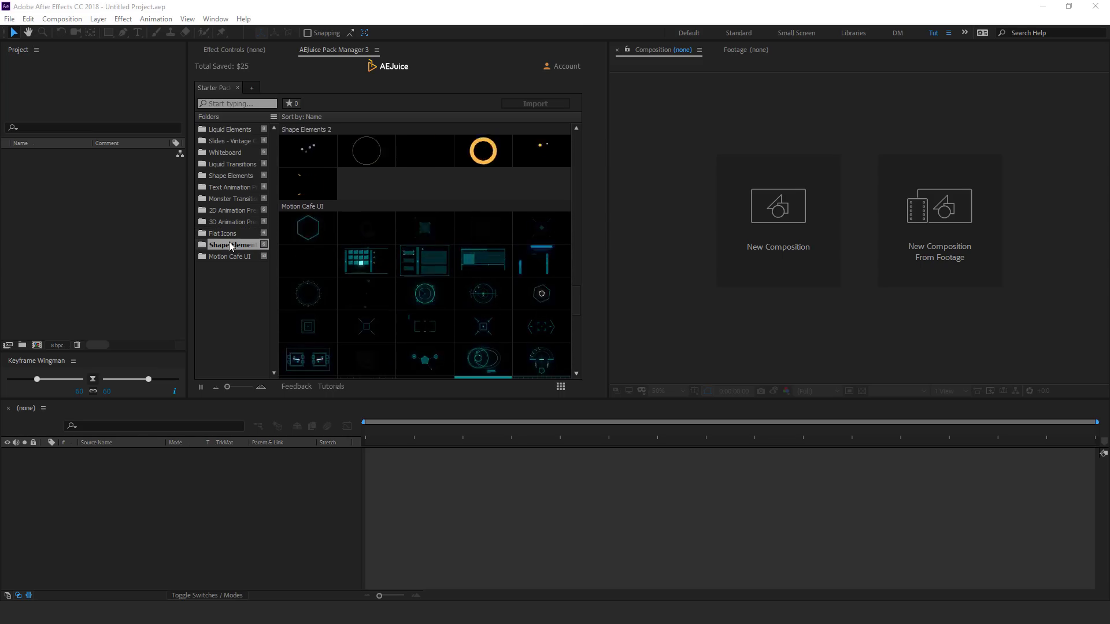
click(237, 256)
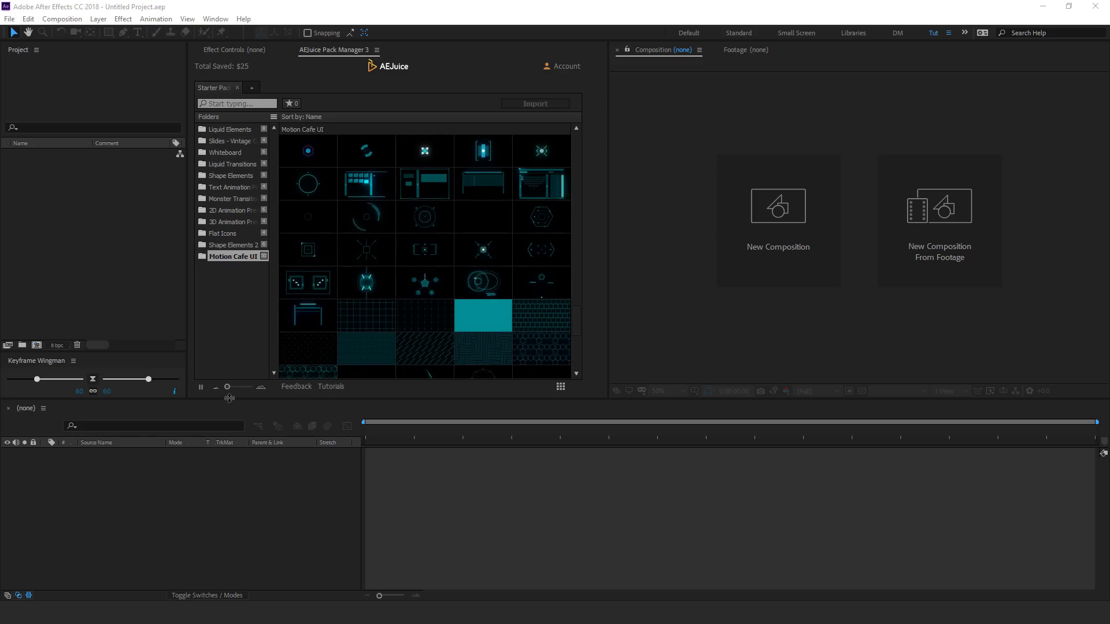
drag(227, 387, 230, 388)
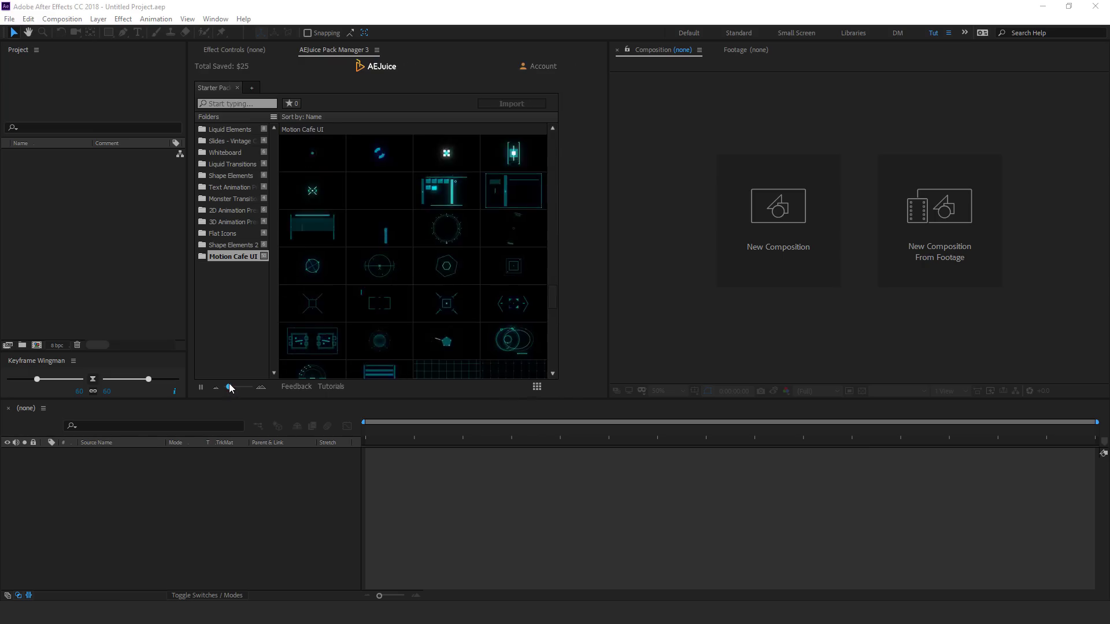
scroll(496, 192, down, 3)
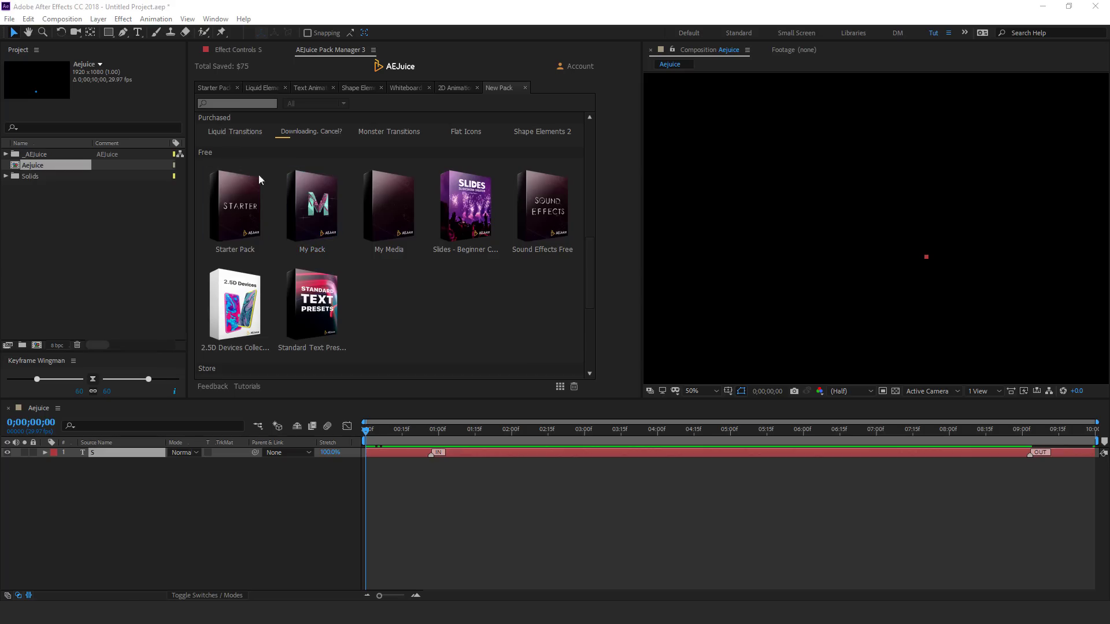
Open Sound Effects Free and audition the Beatbox Clicks, Cinematic, Buttons, Bells and Coins clips
click(550, 209)
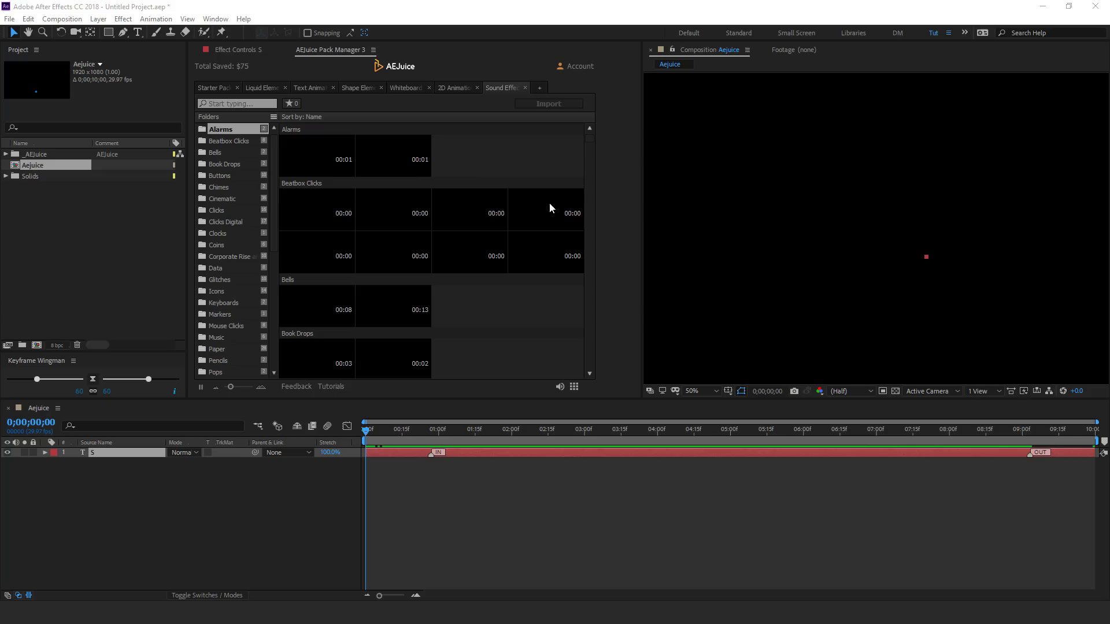
click(221, 141)
click(223, 198)
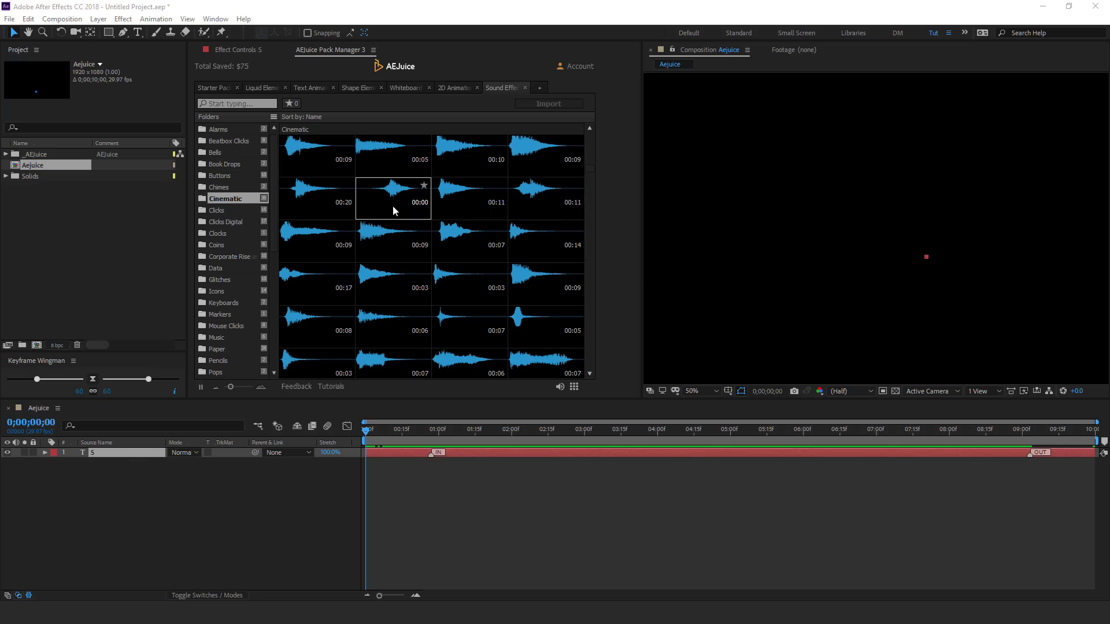
click(225, 175)
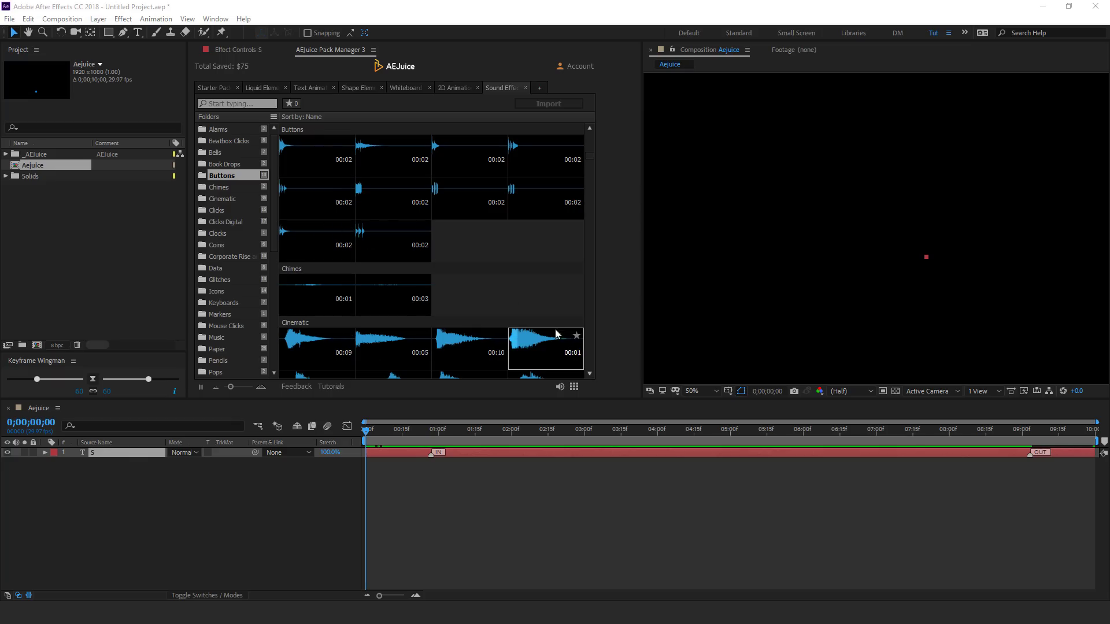
click(219, 153)
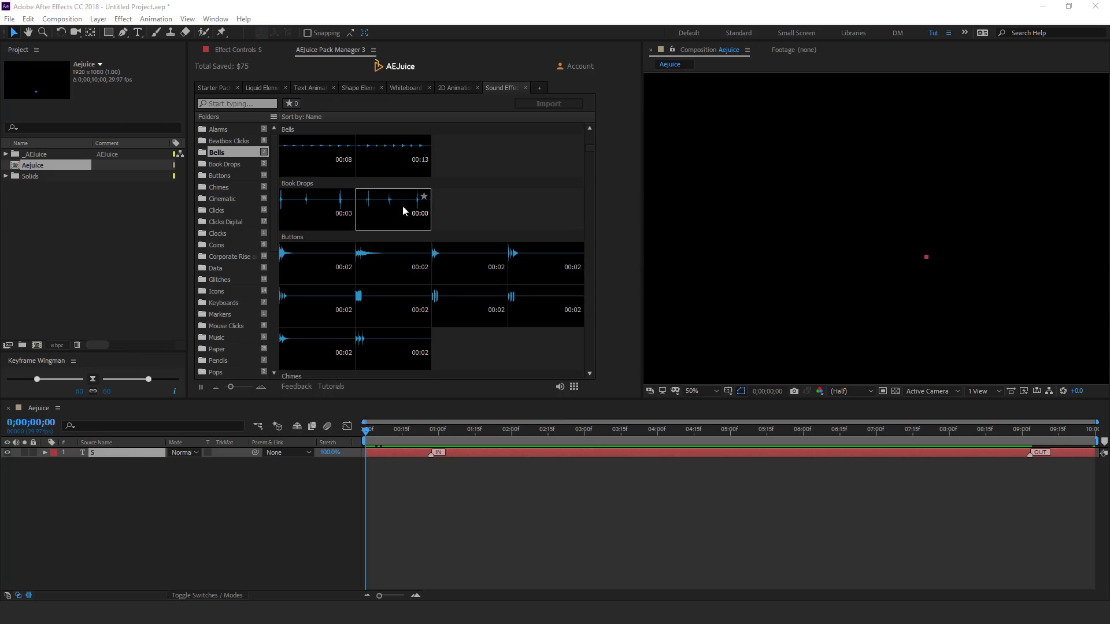
click(212, 142)
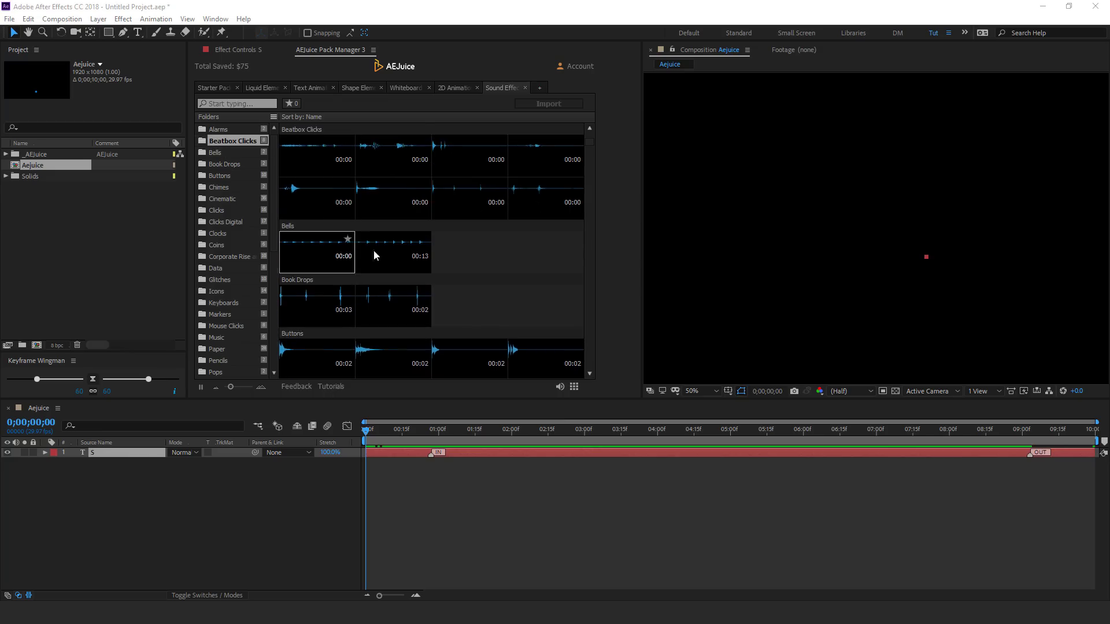
click(217, 245)
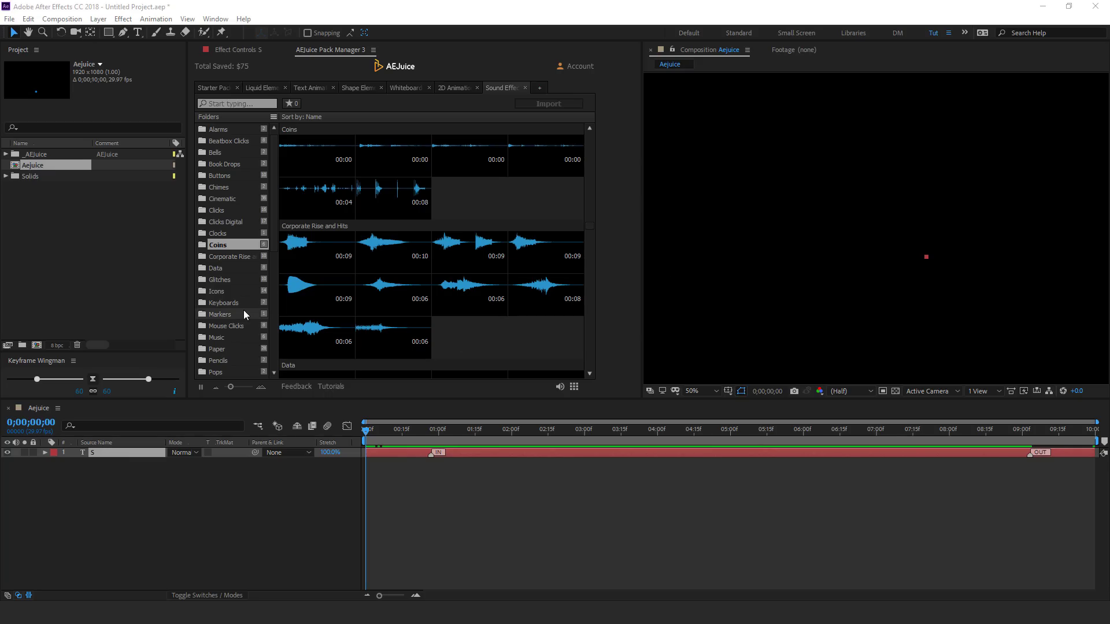
Audition the Pops, Pencils, Paper and Music sound effect folders
click(219, 372)
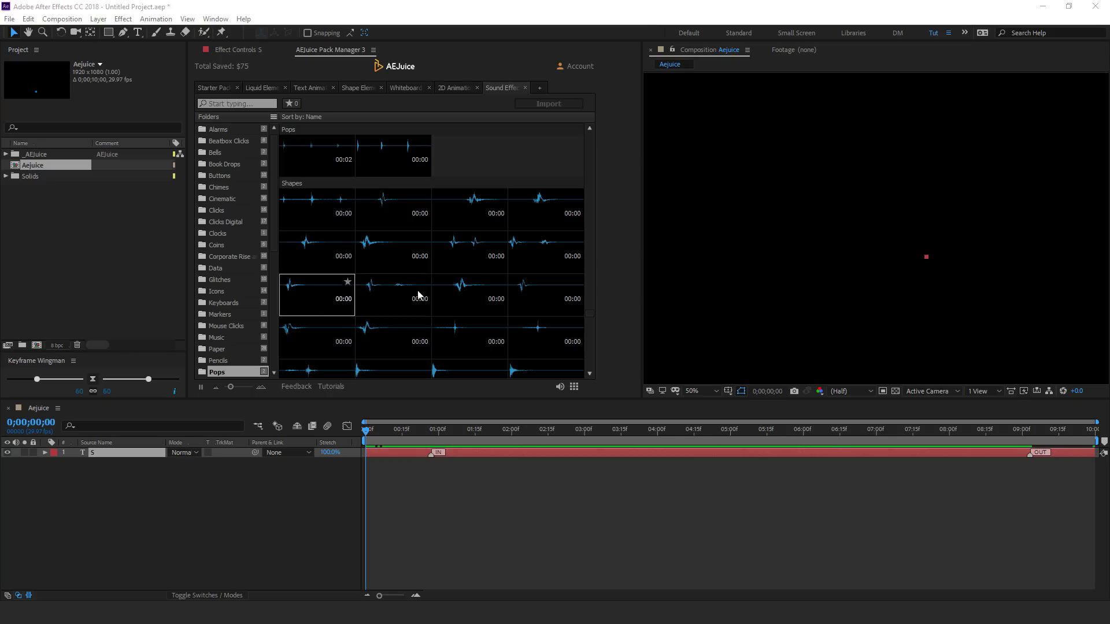
click(221, 362)
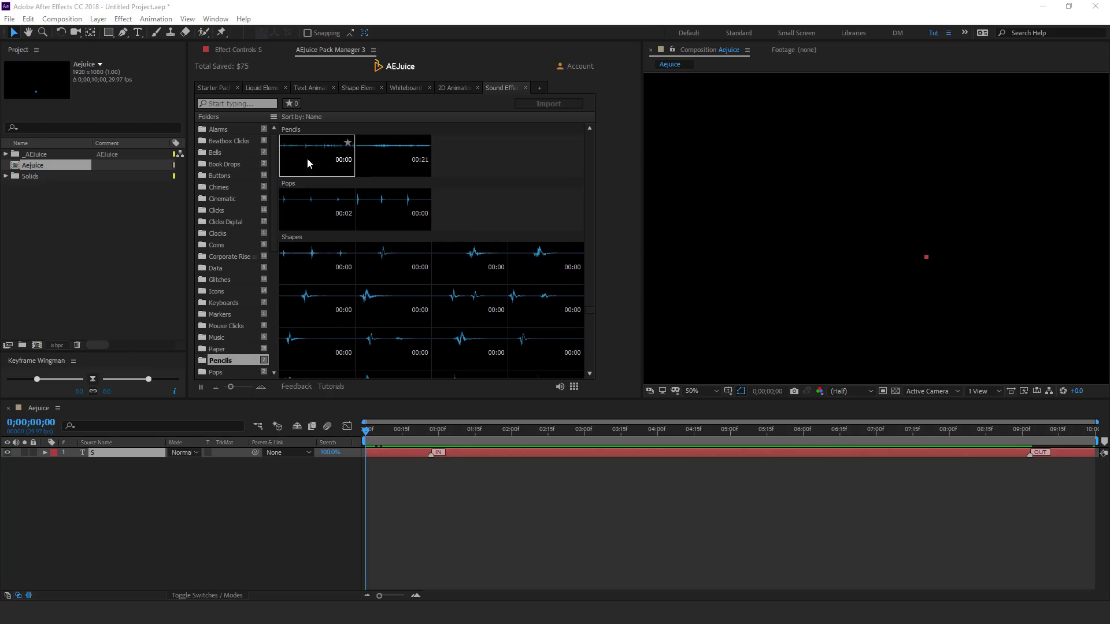
click(218, 349)
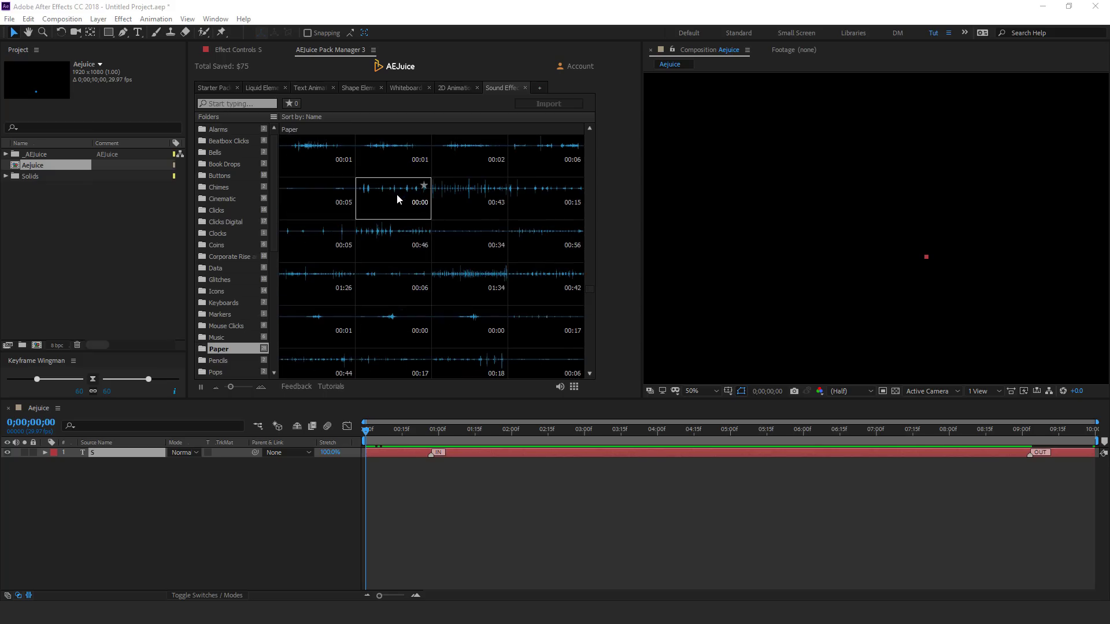
click(223, 337)
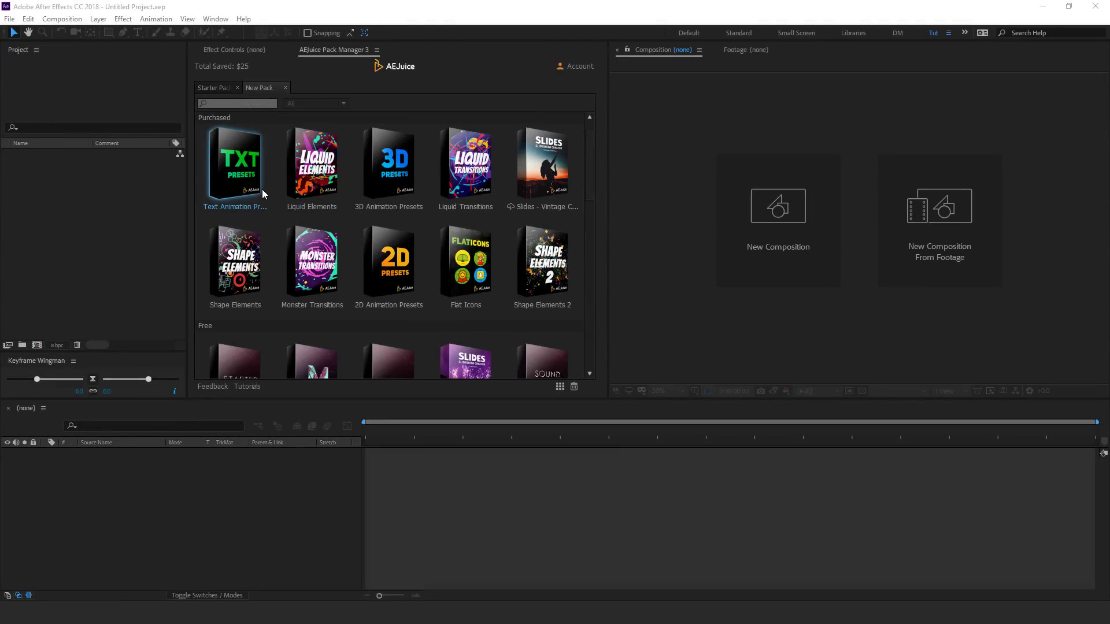
Open the Liquid Elements pack and select the shark animation
scroll(262, 190, down, 2)
scroll(262, 191, up, 2)
click(317, 209)
click(315, 189)
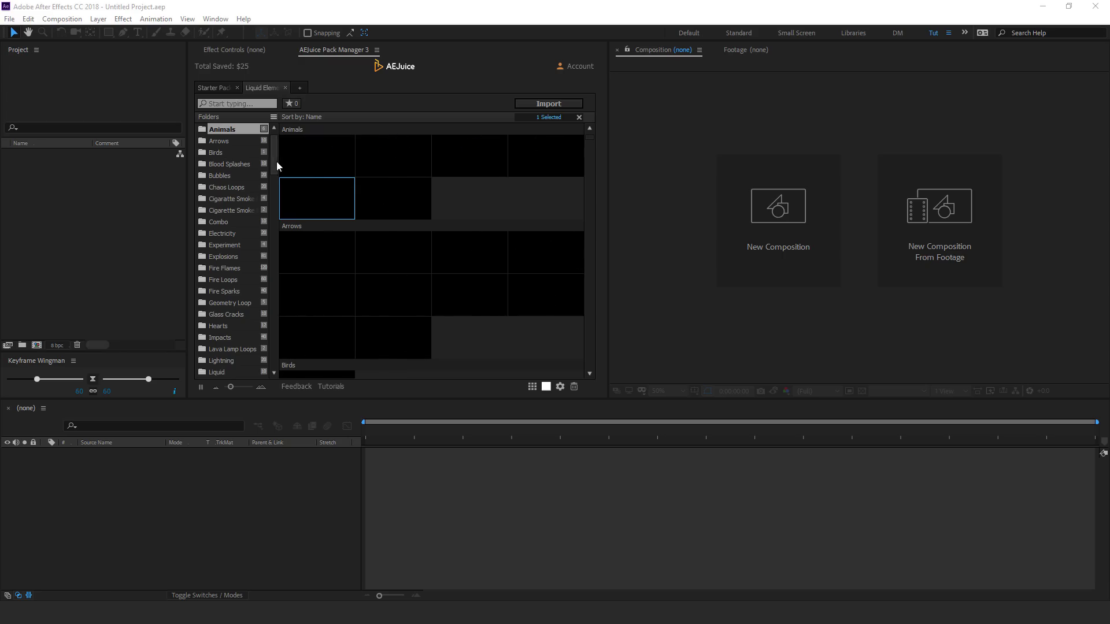
Start a new composition from the Project panel
drag(589, 139, 584, 165)
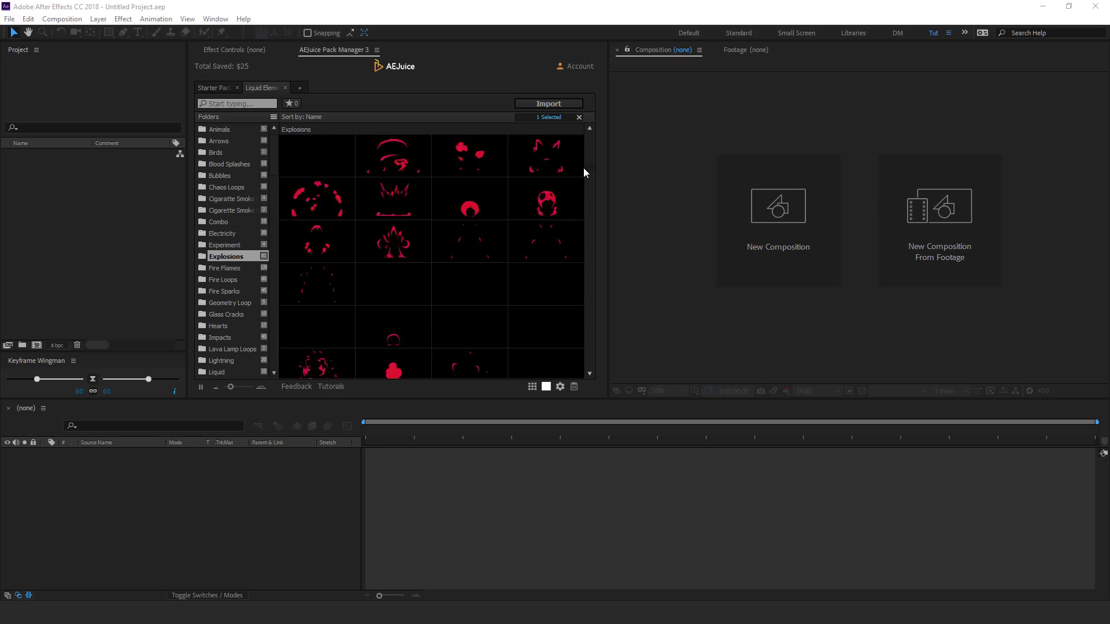
drag(584, 168, 592, 138)
click(24, 300)
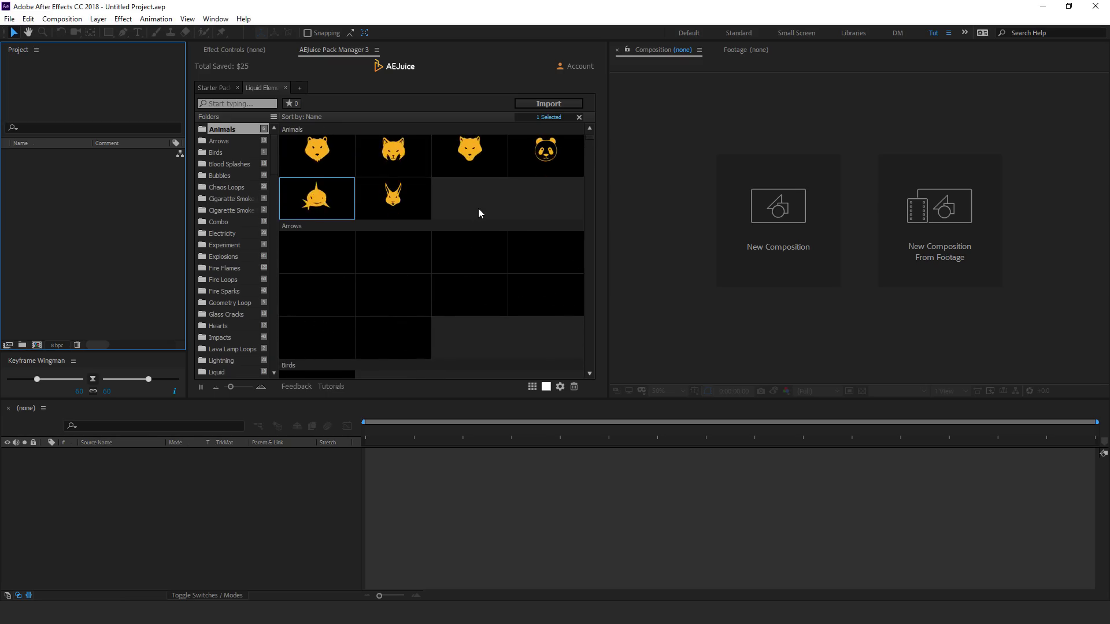
click(36, 345)
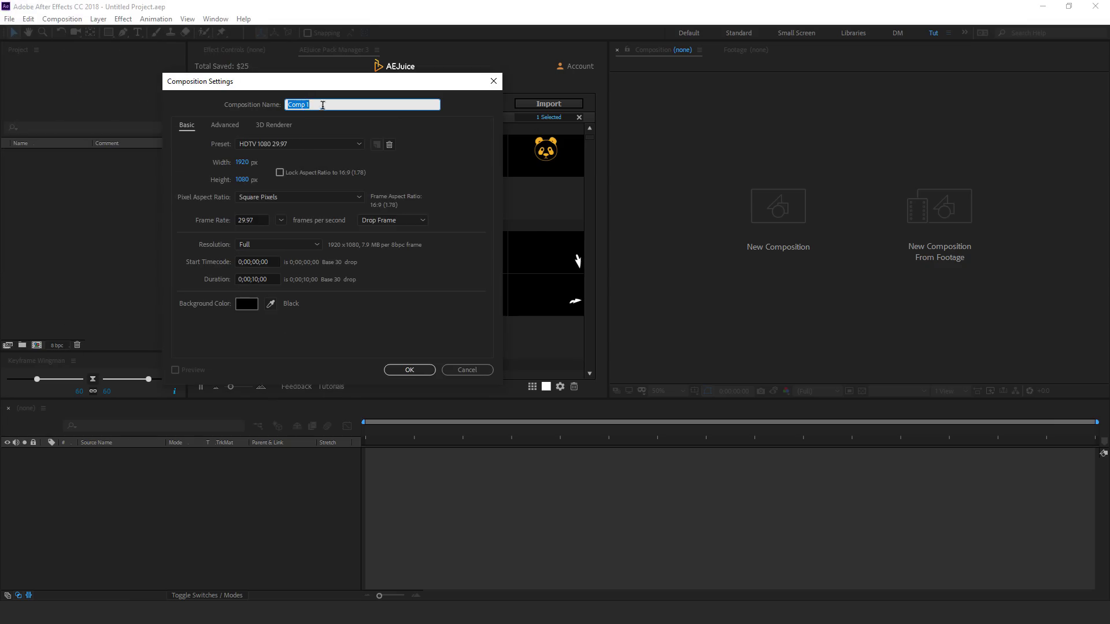
Name the composition Aejuice and drop the shark animation in as an Animal 05 layer
text(Aejuice)
key(Return)
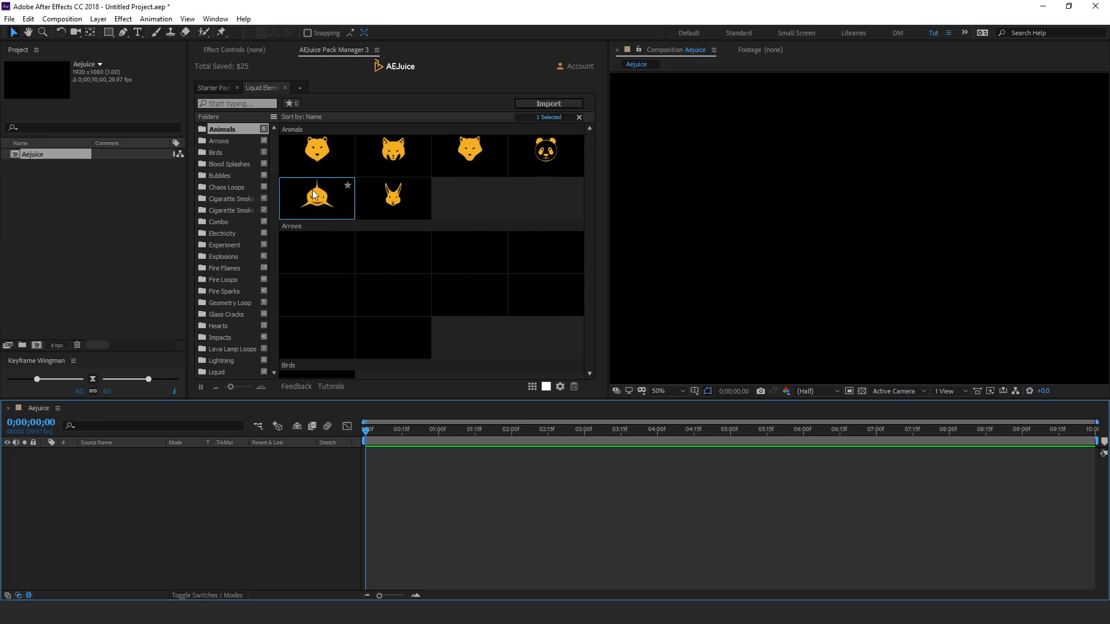
drag(340, 213, 840, 173)
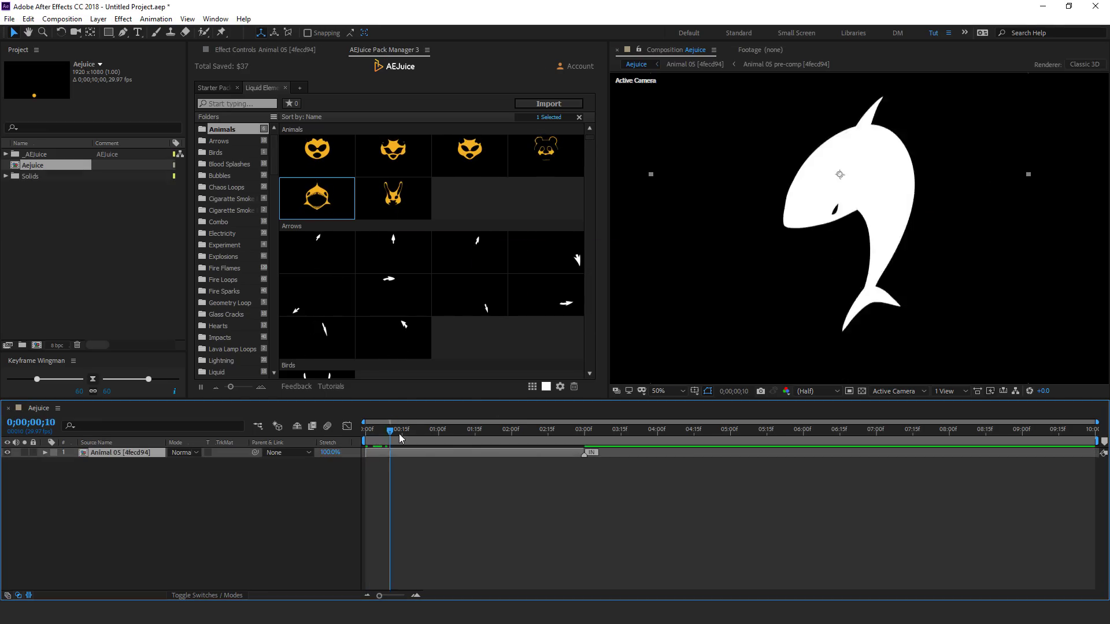
Zoom the viewer to 25% and change the shark's Fill Color to bright blue
key(comma)
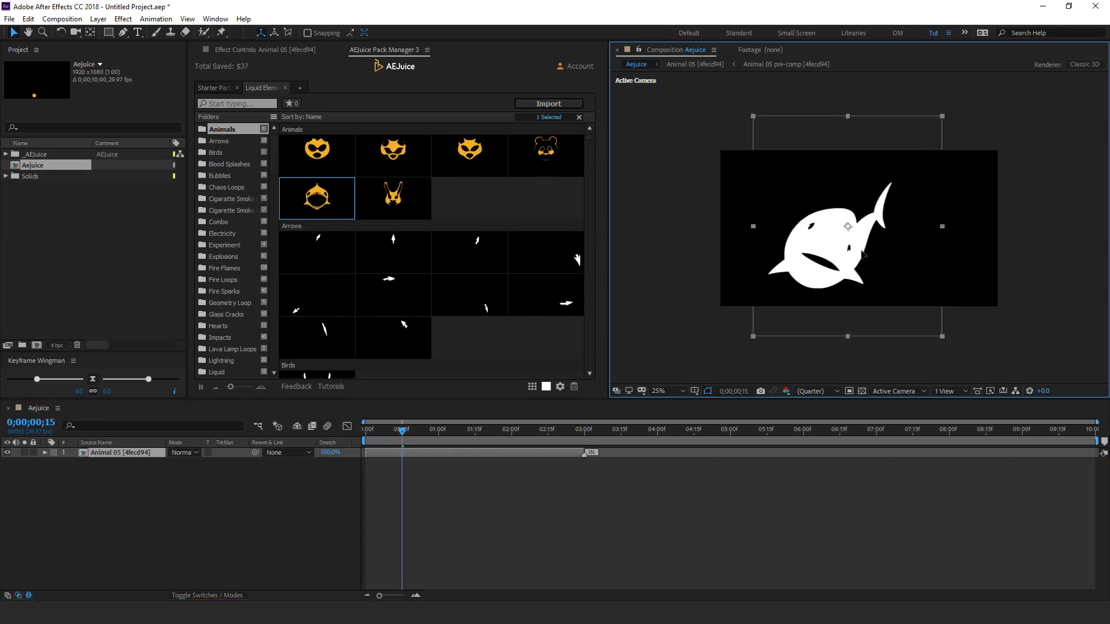
click(286, 50)
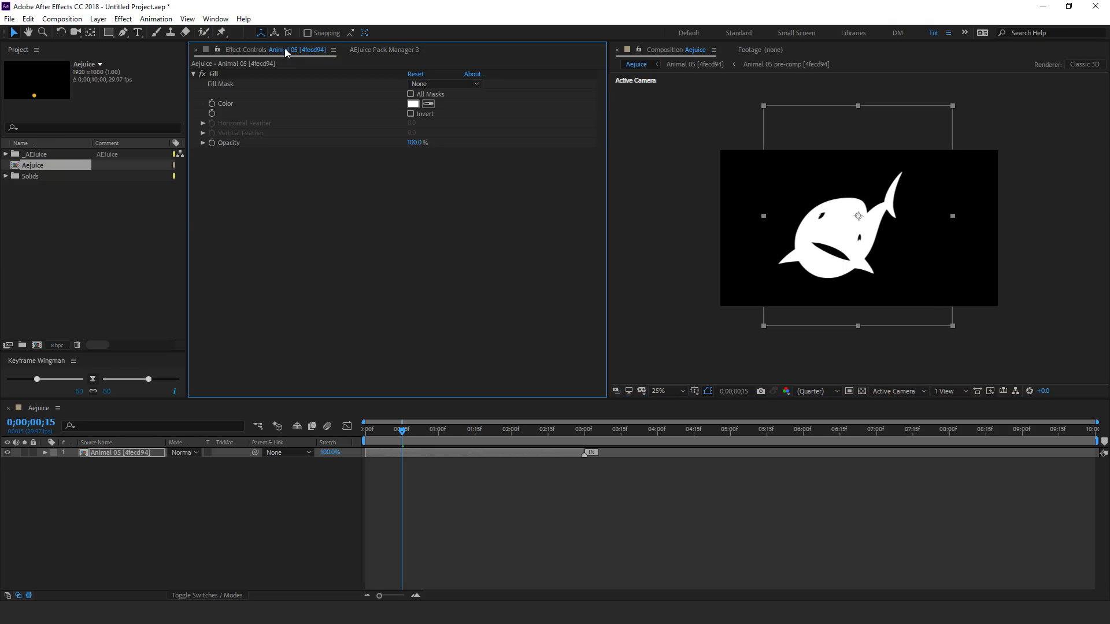
click(413, 104)
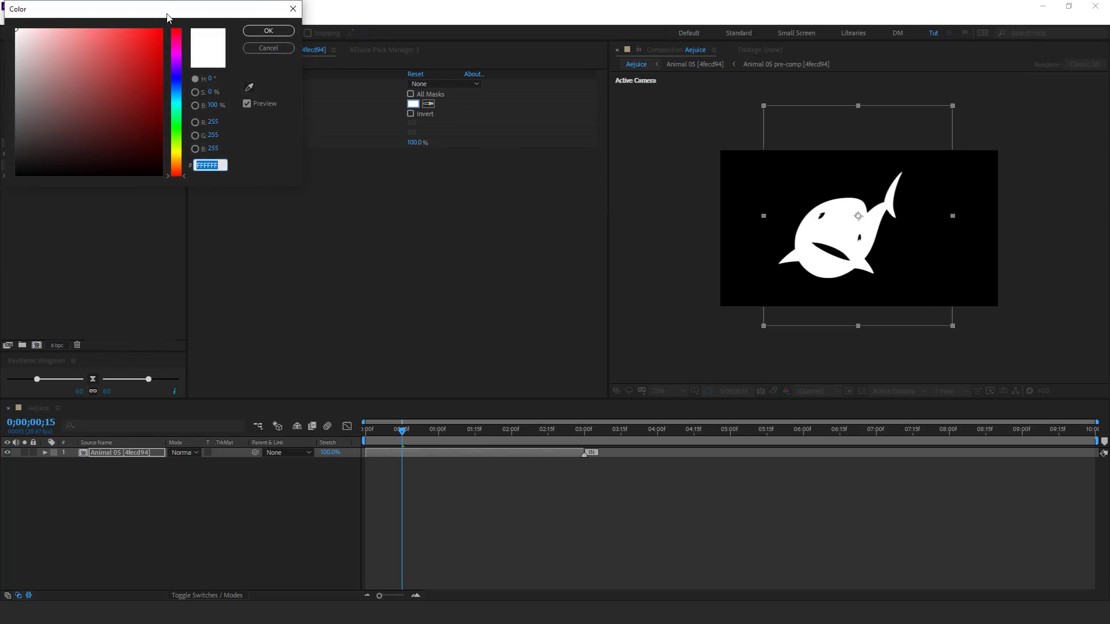
drag(167, 17, 250, 110)
click(261, 189)
click(237, 133)
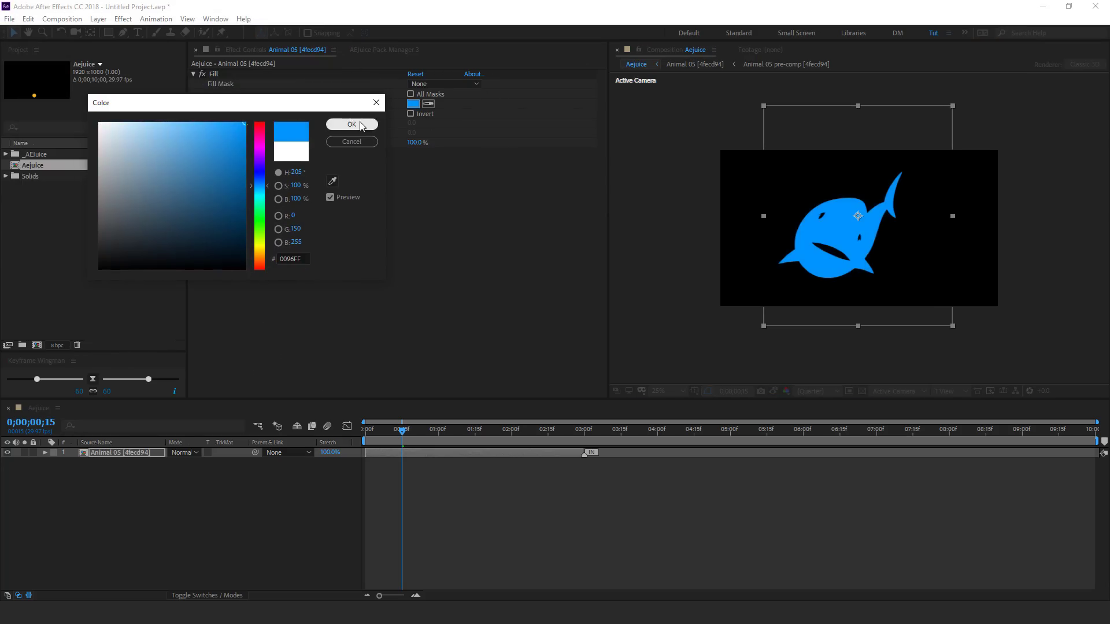
click(352, 124)
Nudge the shark right and down, scale it to 58%, and preview the animation
drag(854, 200, 883, 212)
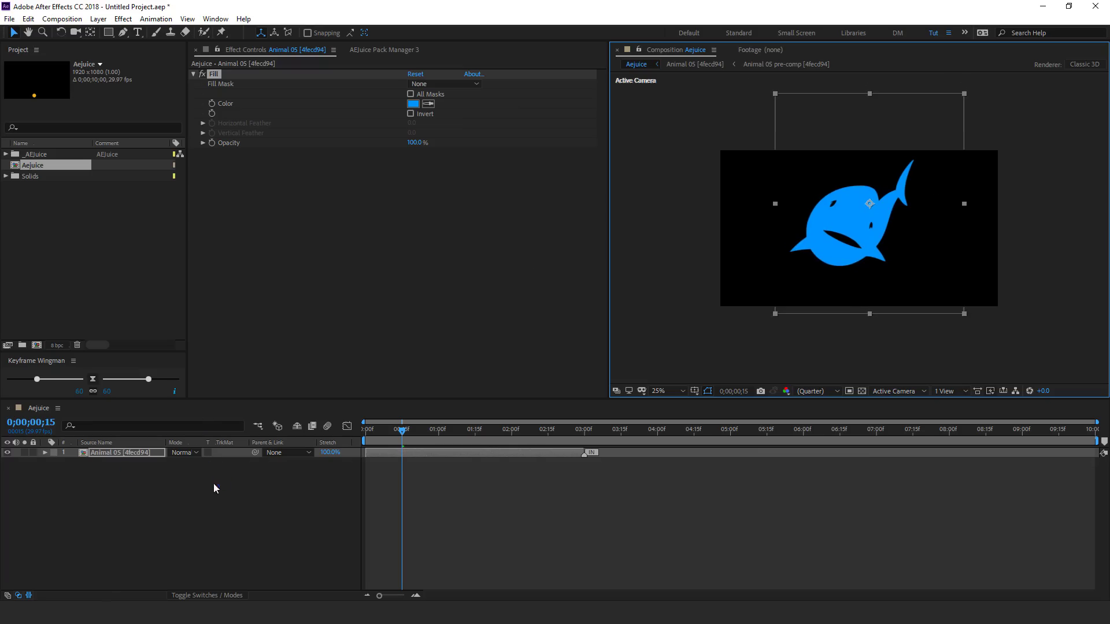
drag(205, 463, 181, 462)
click(459, 459)
click(407, 432)
key(space)
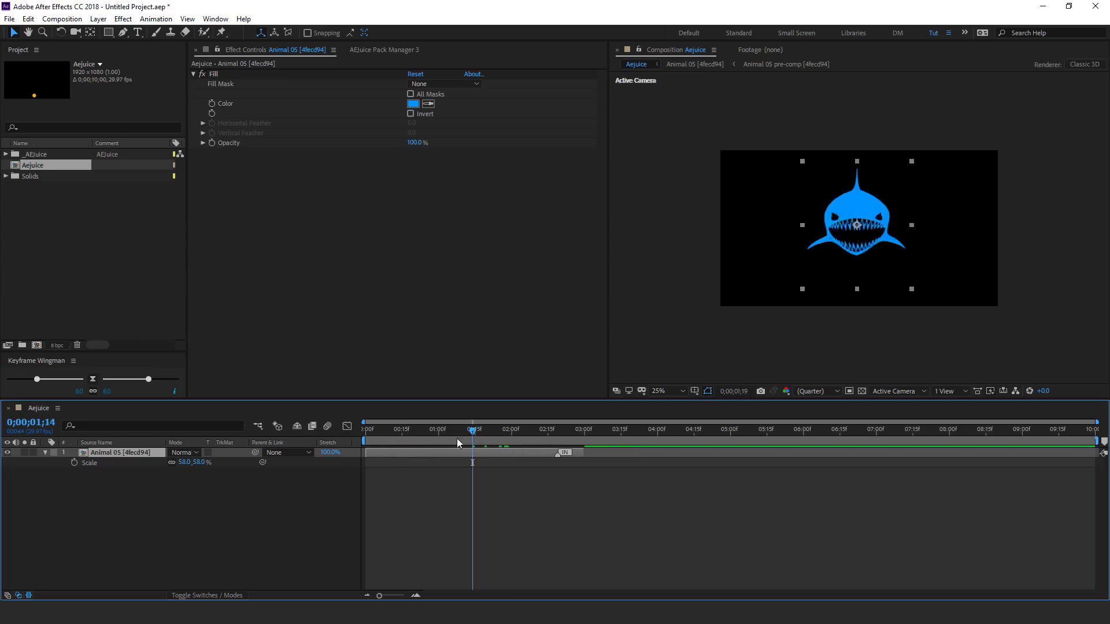
drag(453, 438, 543, 440)
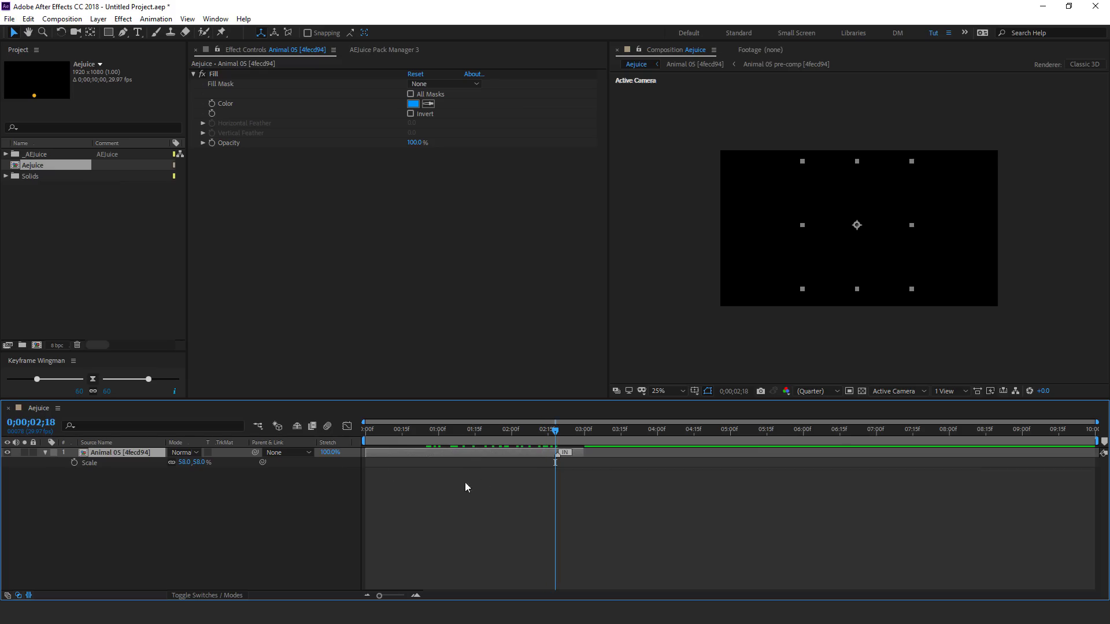
Browse the Arrows, Birds, Blood Splashes and Bubbles folders, then open the Liquid Elements Styles dialog
click(393, 50)
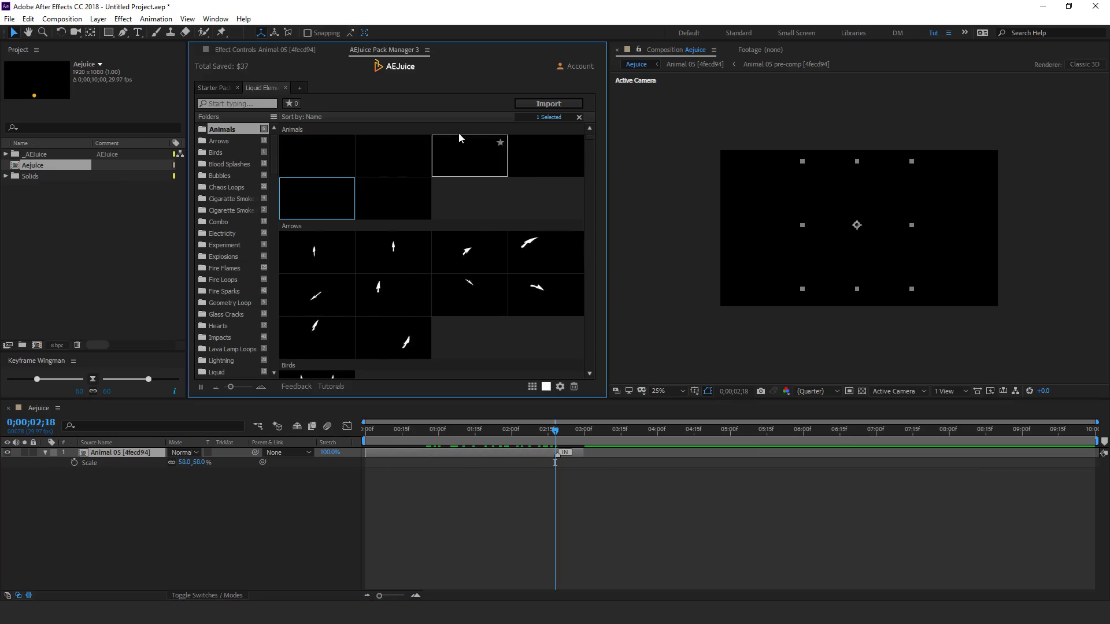
click(220, 141)
click(215, 153)
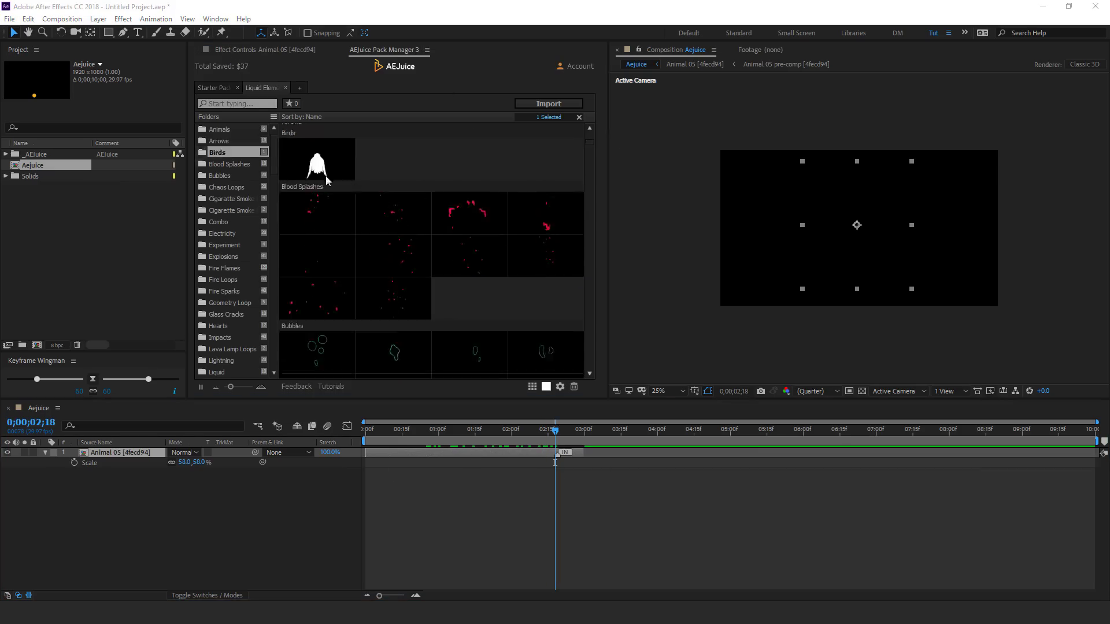
click(221, 165)
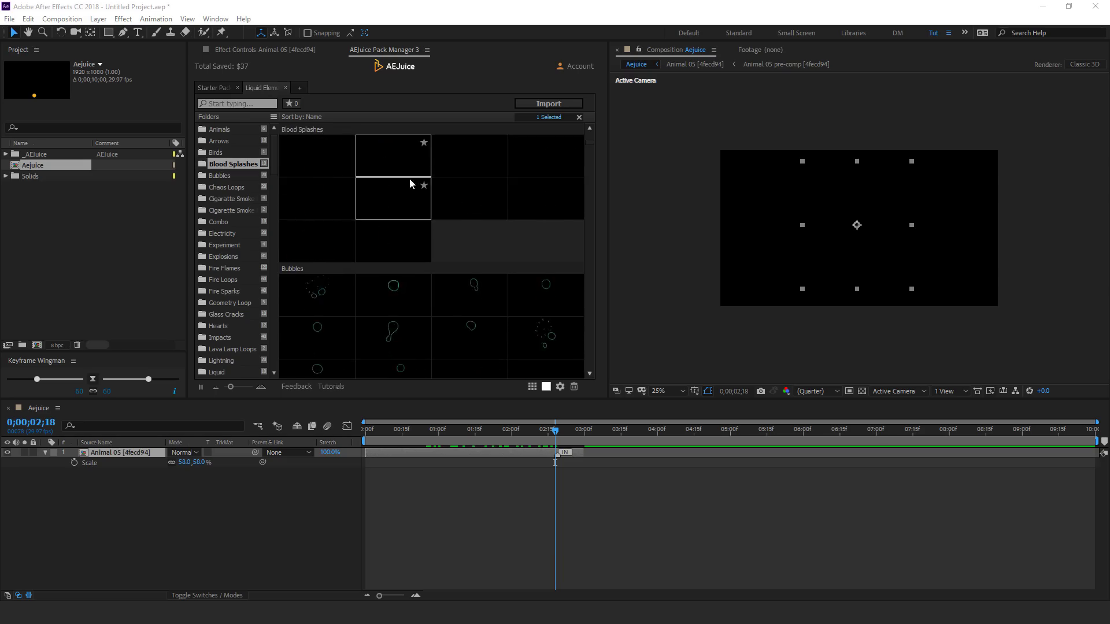
click(229, 174)
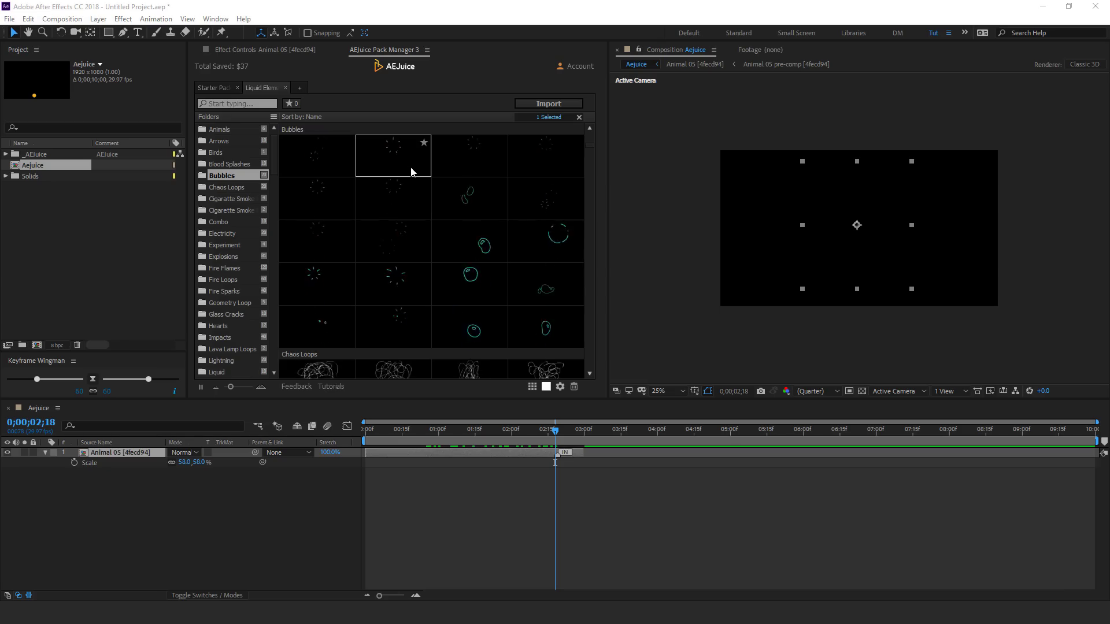
click(560, 388)
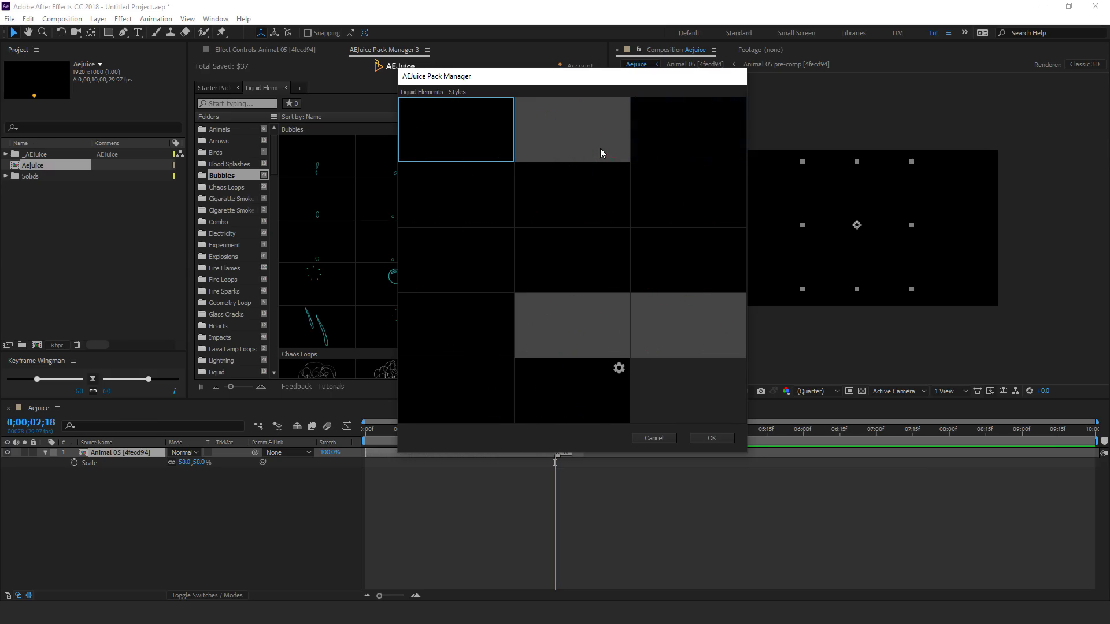
Apply the blue glow style, add a Bubble 10 animation to the comp, and scrub to about two seconds
click(693, 135)
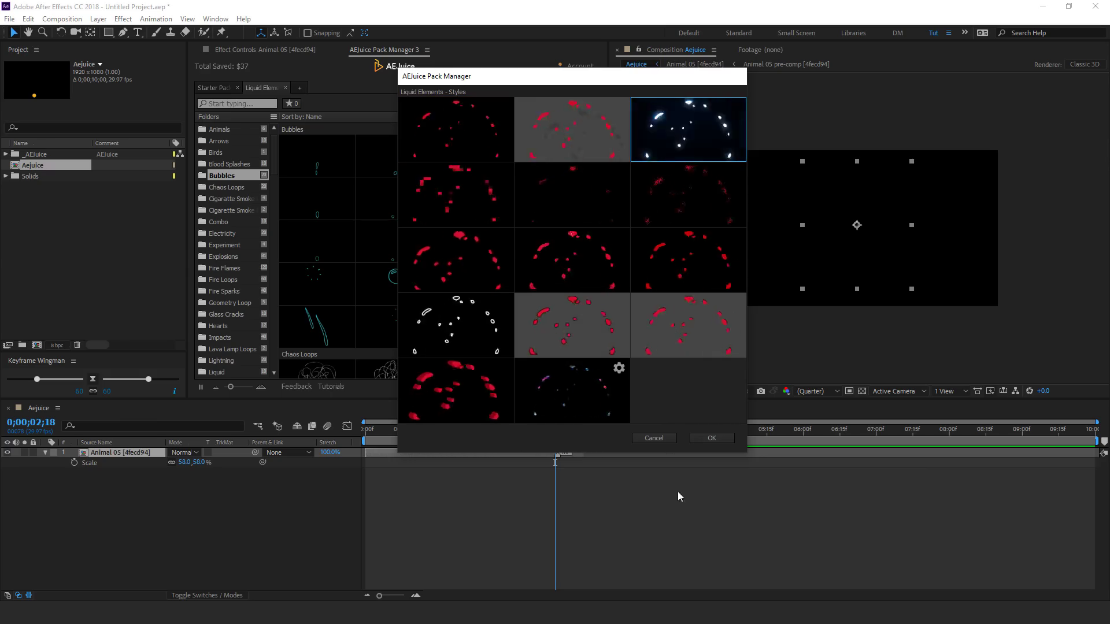
click(713, 438)
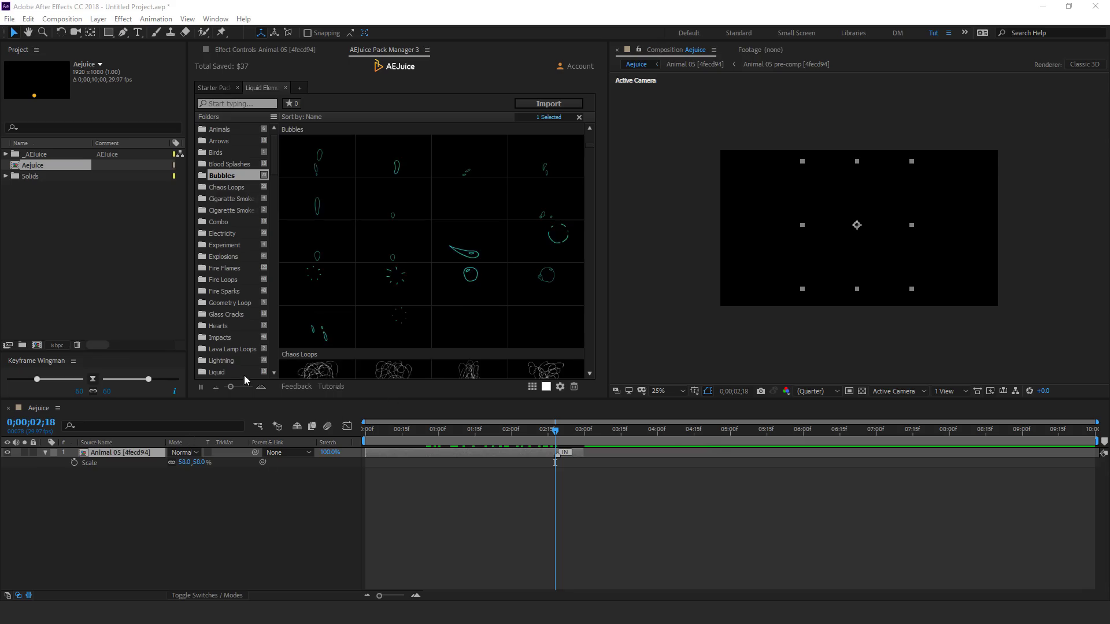
click(393, 241)
drag(393, 241, 825, 198)
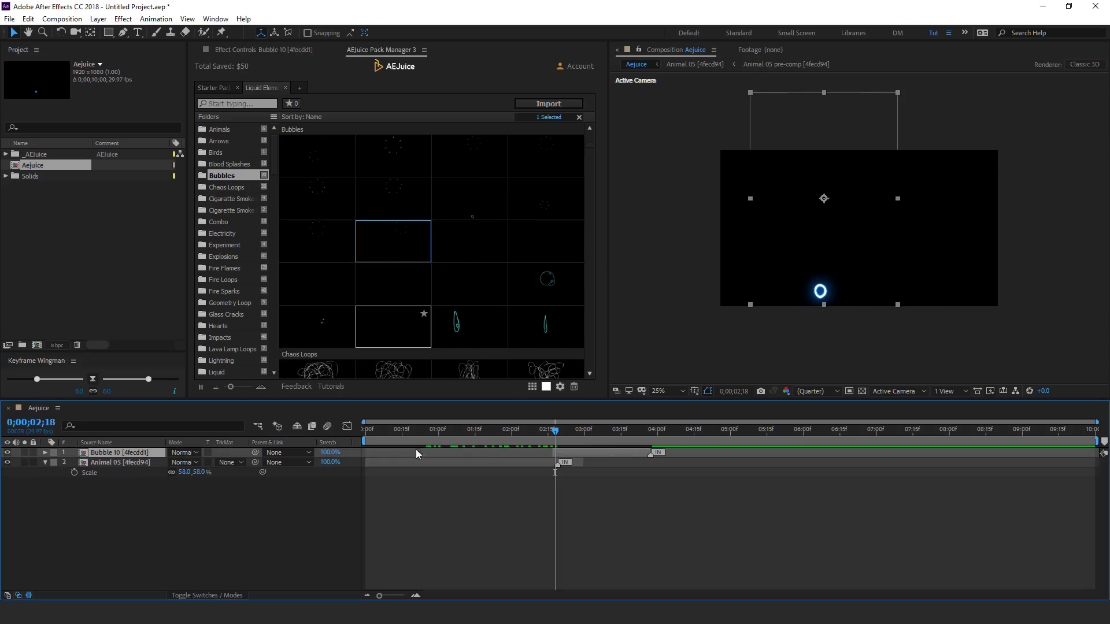
drag(561, 432, 599, 428)
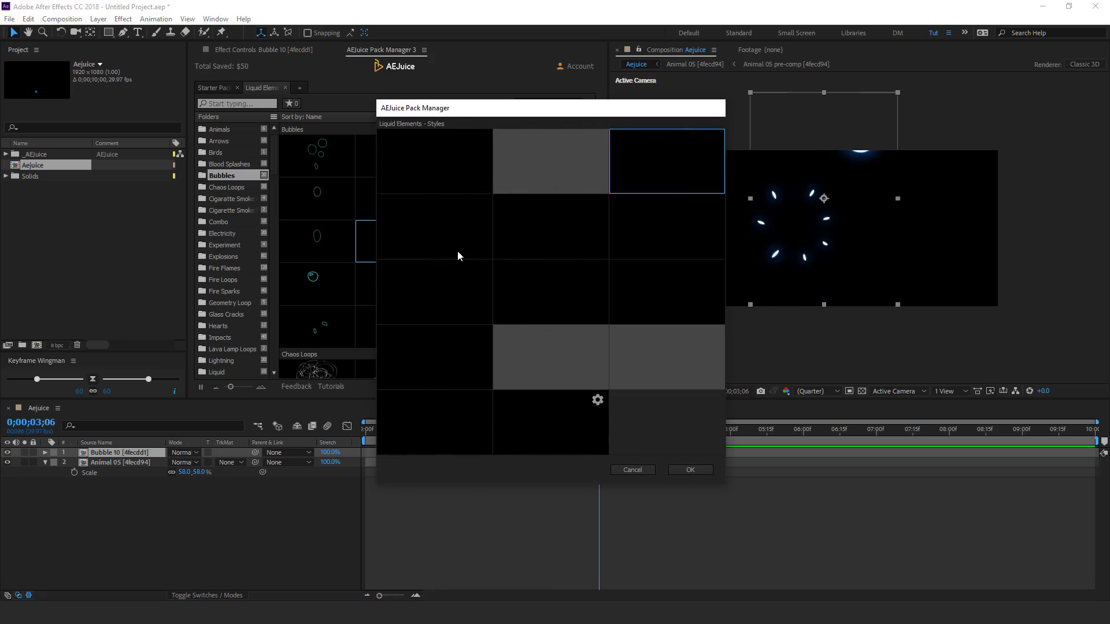
Pick the first Bubbles style in the Liquid Elements styles dialog and confirm it
click(446, 292)
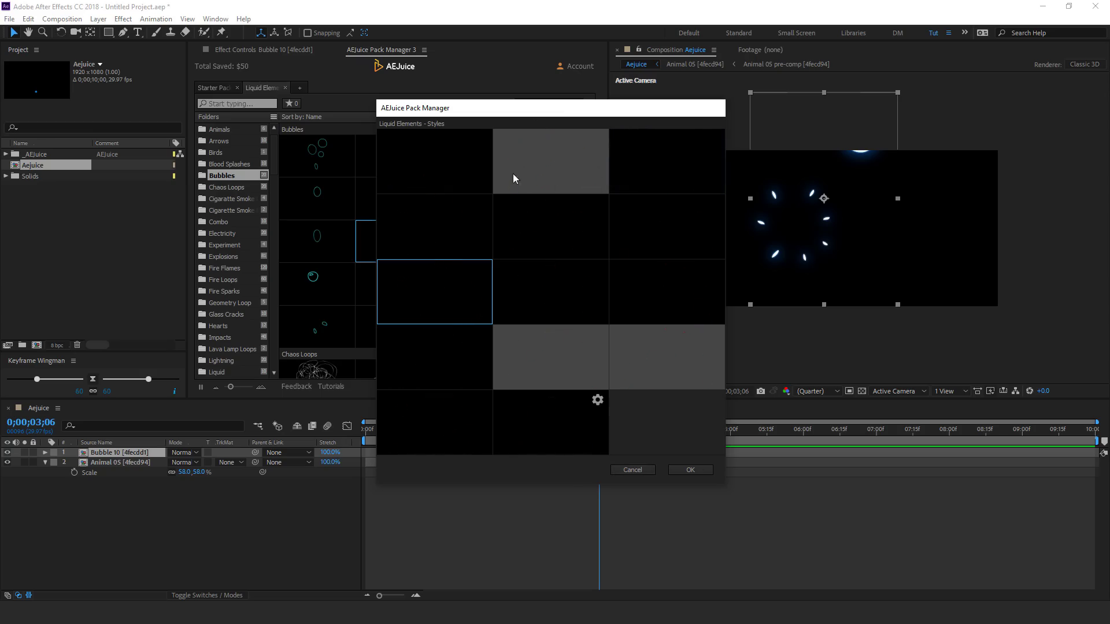
click(479, 147)
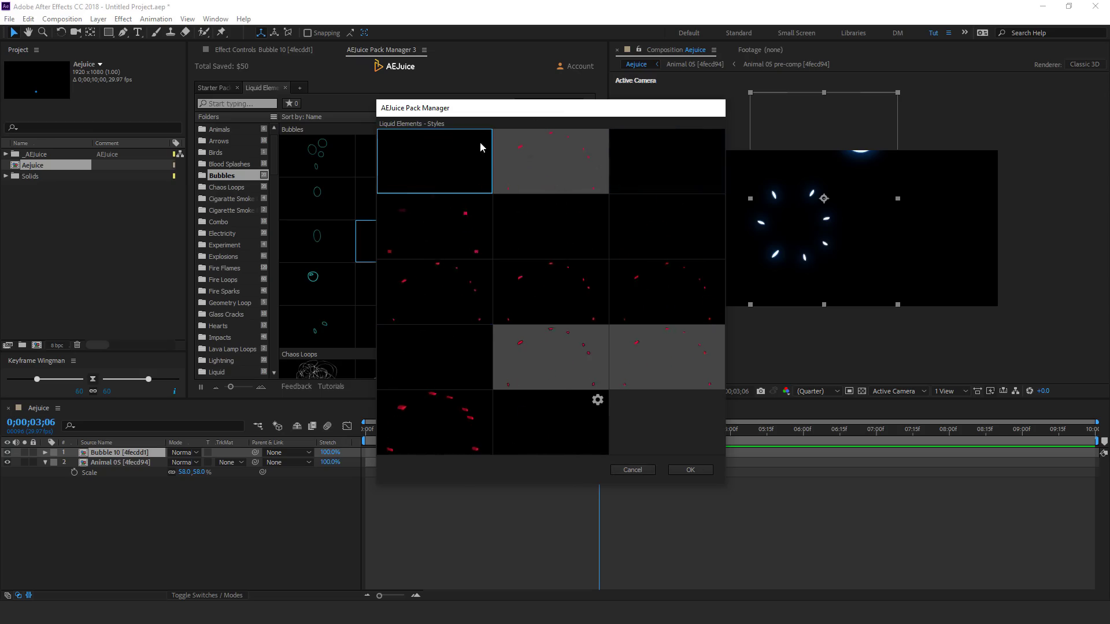
click(701, 470)
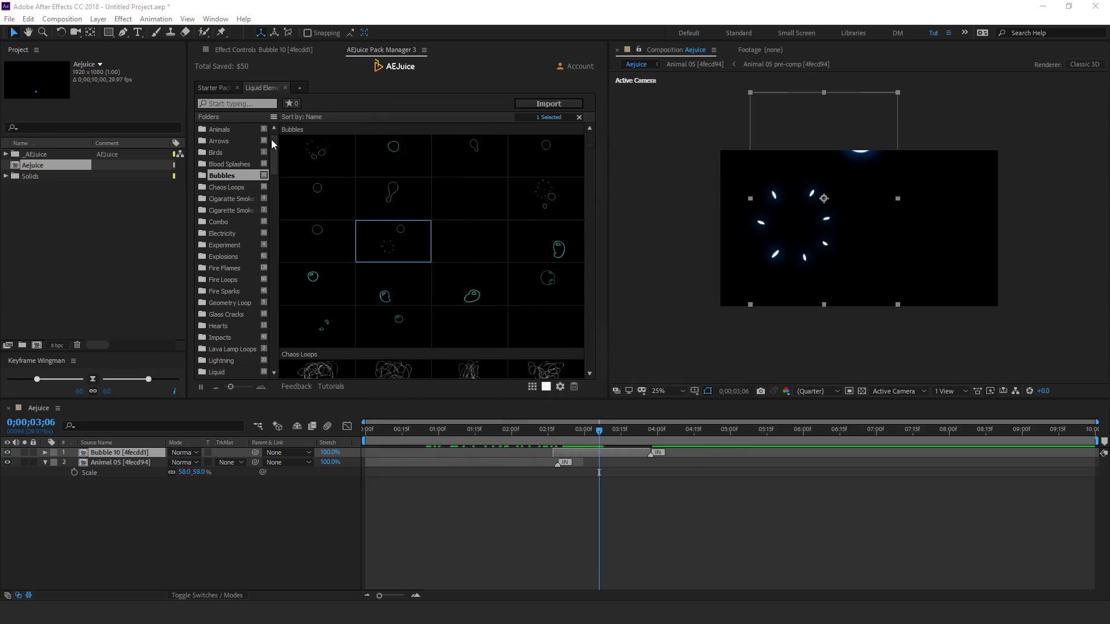
Open the TXT Presets pack in a new tab and delete the comp's two existing layers
click(301, 88)
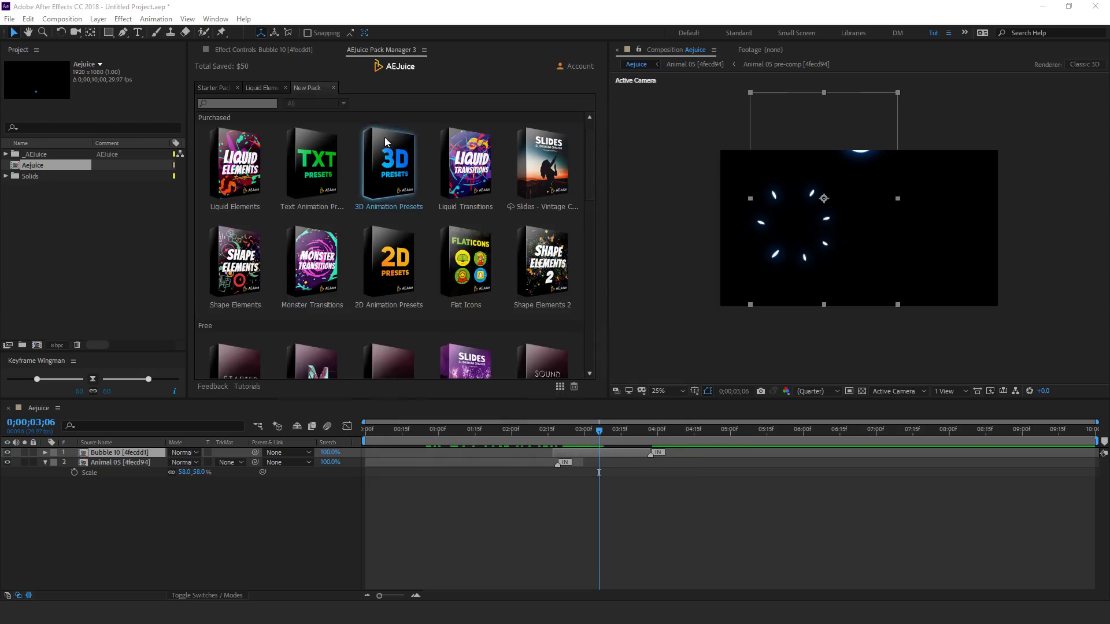
click(318, 171)
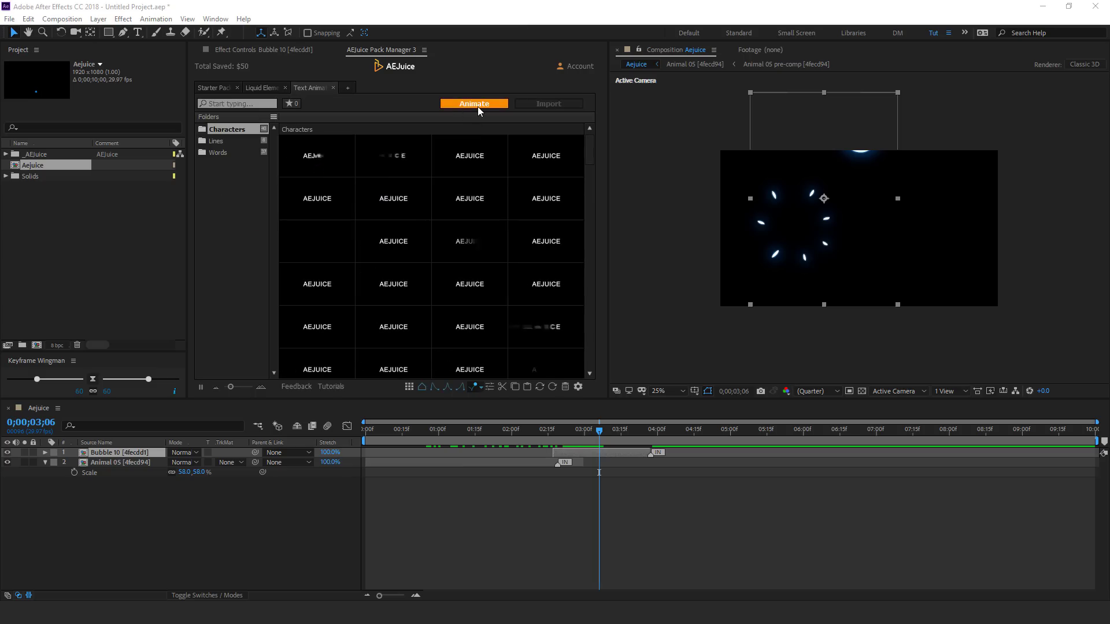
click(45, 463)
drag(96, 512, 124, 445)
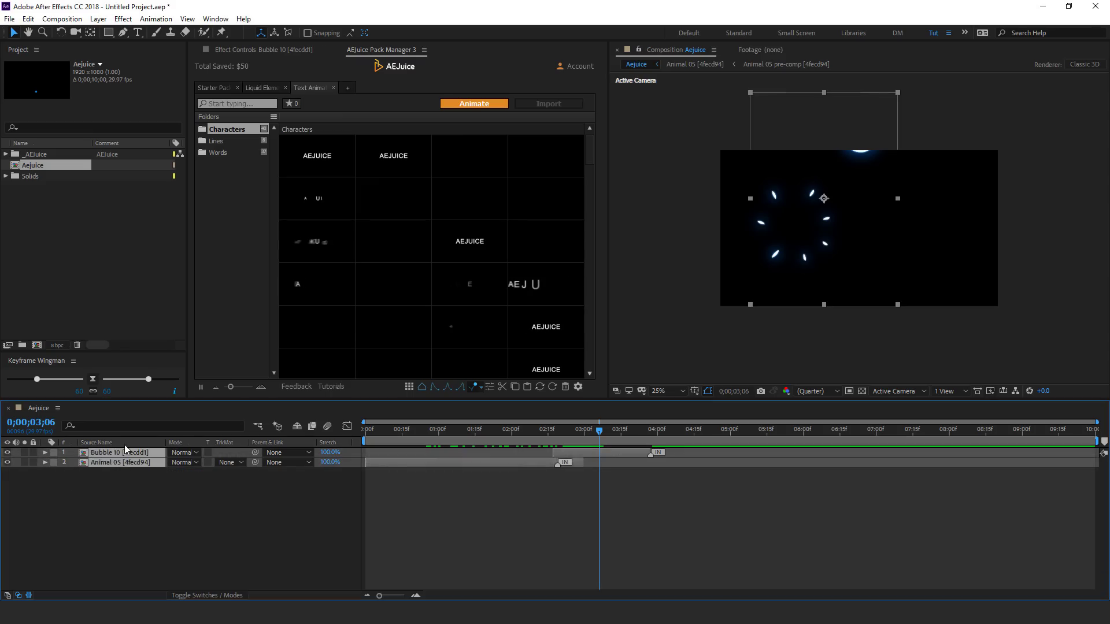
key(Delete)
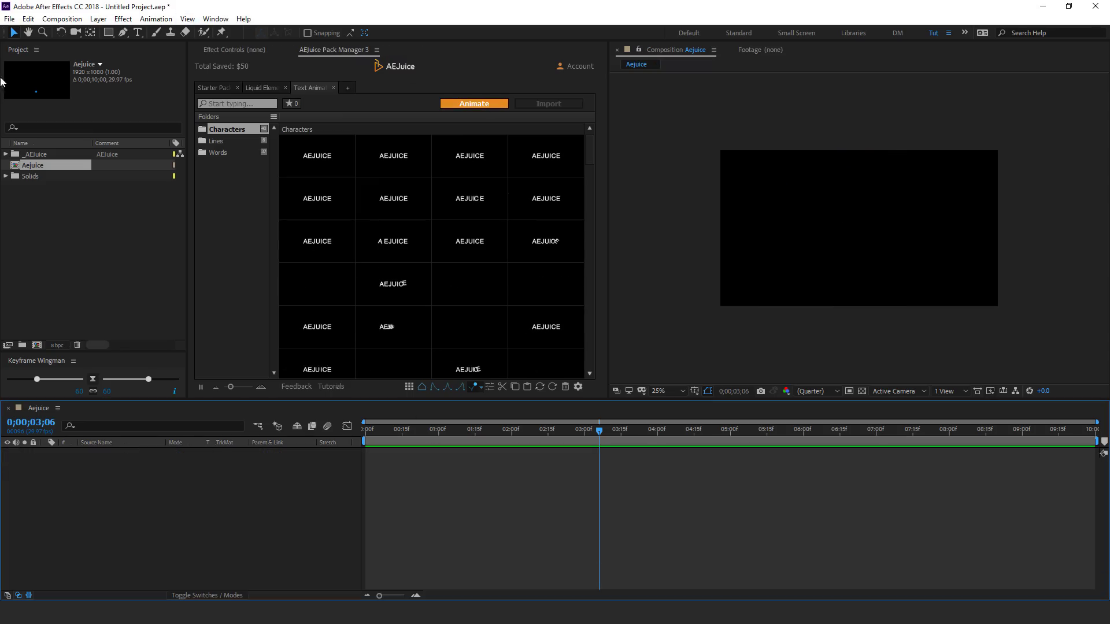
Create a MOTIONS text layer and move it to the centre of the comp
click(139, 33)
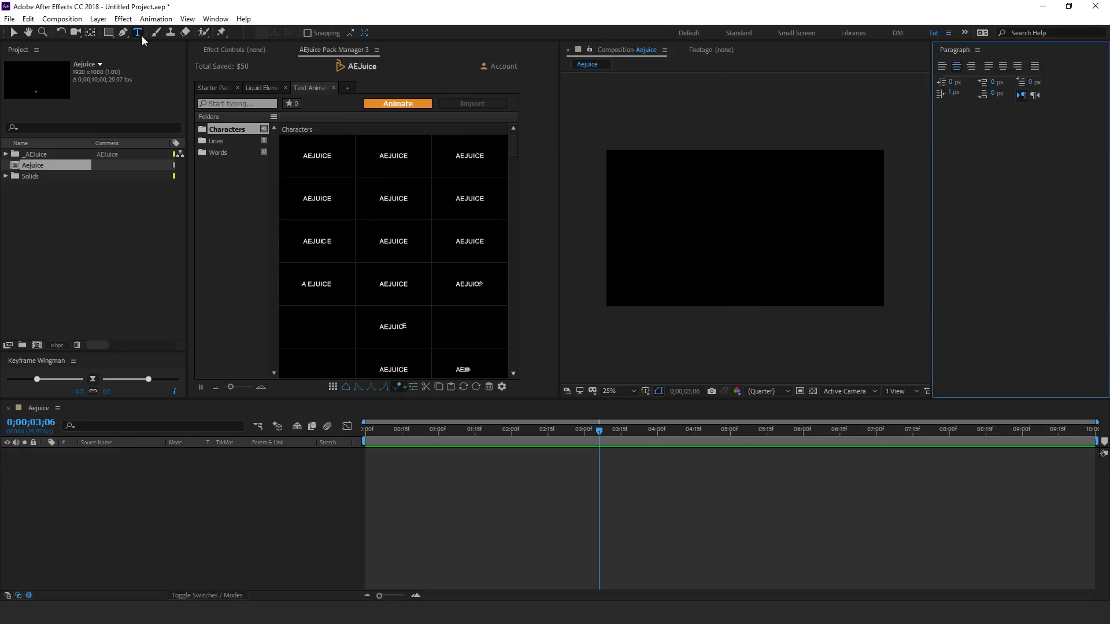
click(643, 219)
text(MOTIONS)
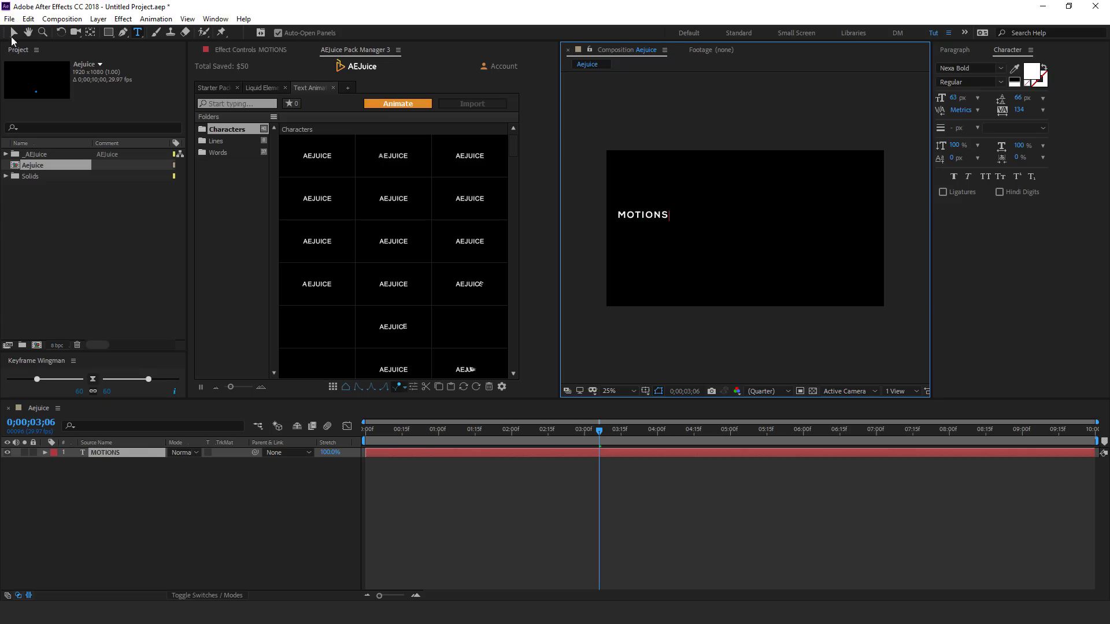
click(14, 32)
scroll(787, 290, up, 2)
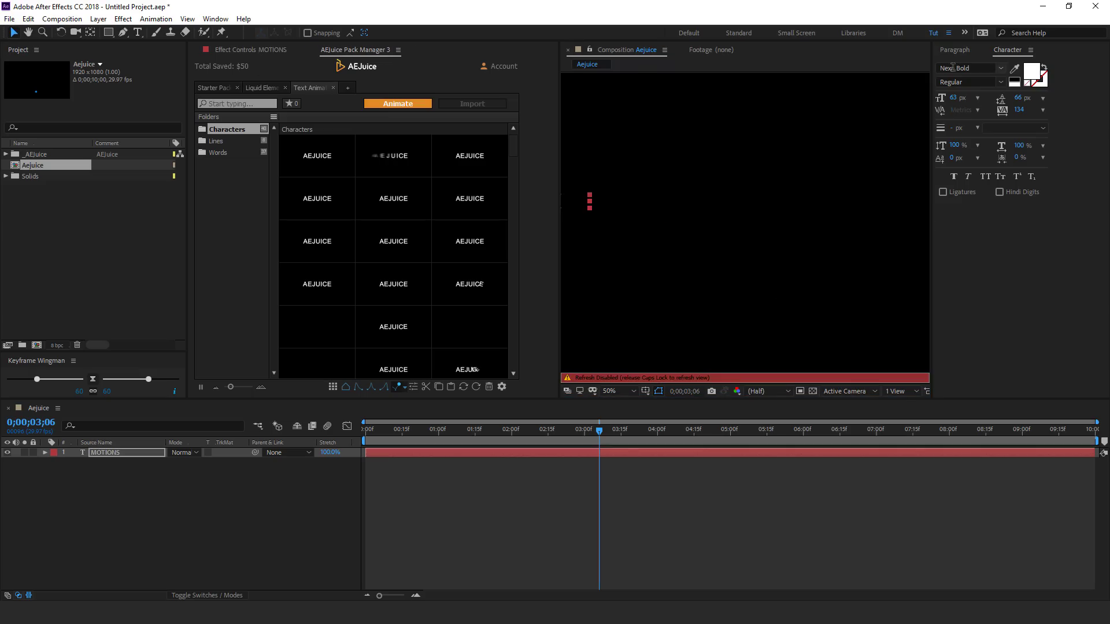
drag(576, 206, 812, 247)
Enlarge MOTIONS to 137 px and close the Character and Paragraph panels
drag(954, 98, 991, 91)
right_click(1007, 51)
click(986, 54)
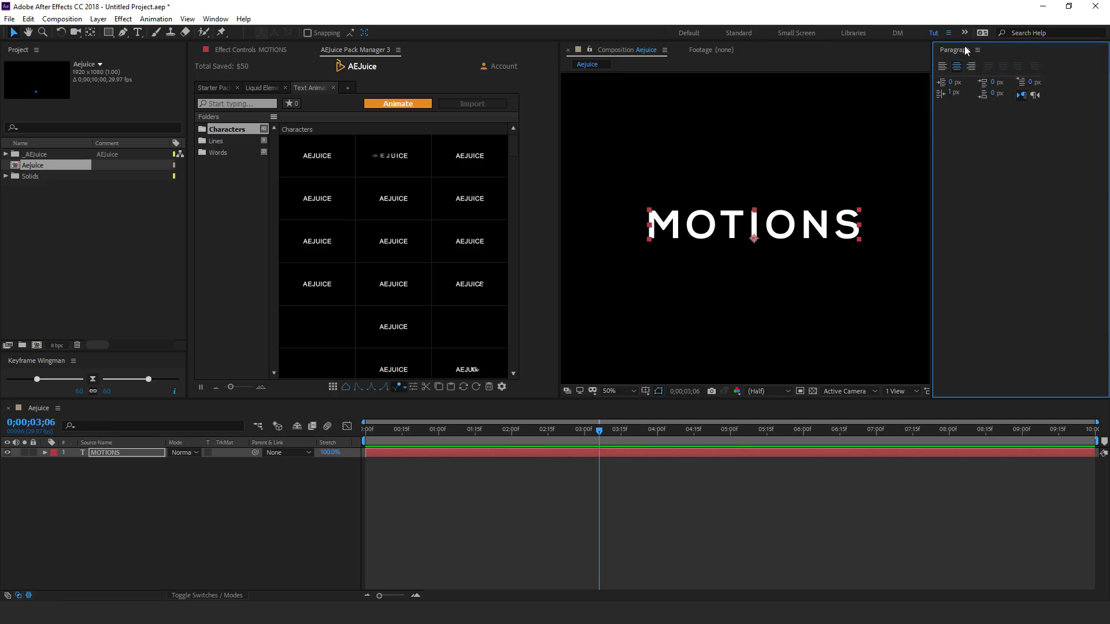
right_click(967, 51)
click(977, 54)
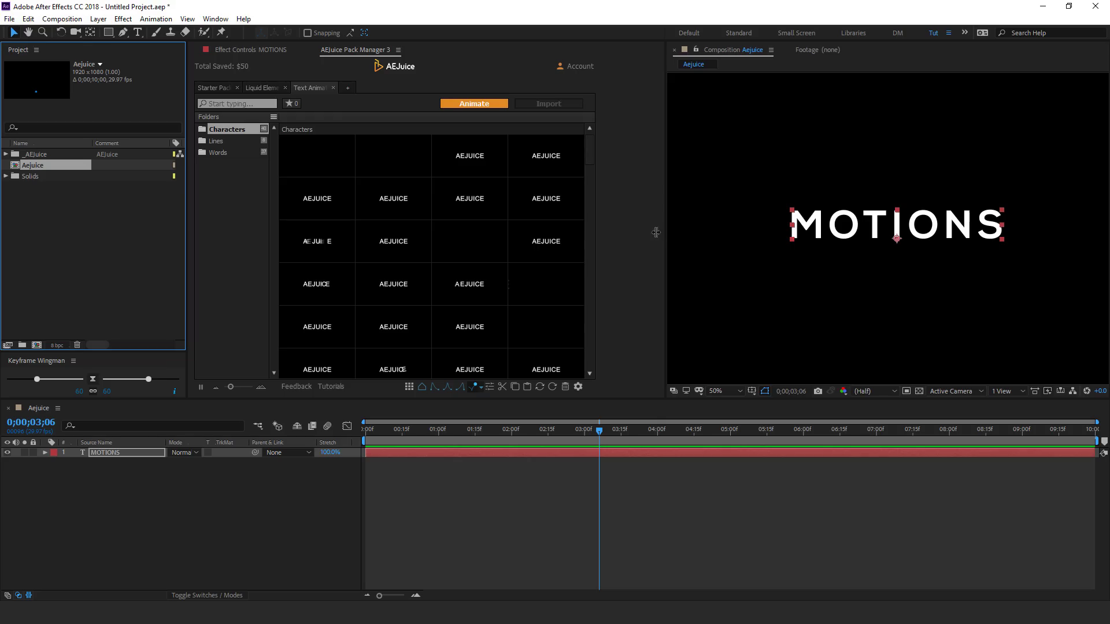
Widen the composition view and scroll through the Characters, Lines and Words text presets
drag(646, 232, 594, 233)
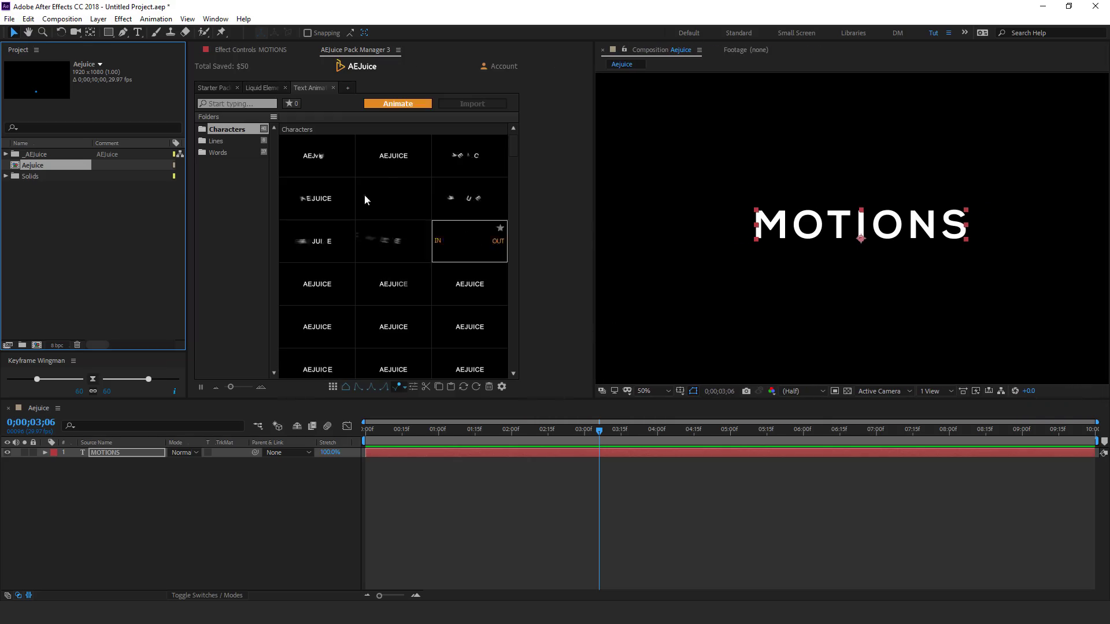
scroll(381, 214, down, 3)
scroll(399, 240, down, 5)
scroll(407, 252, down, 1)
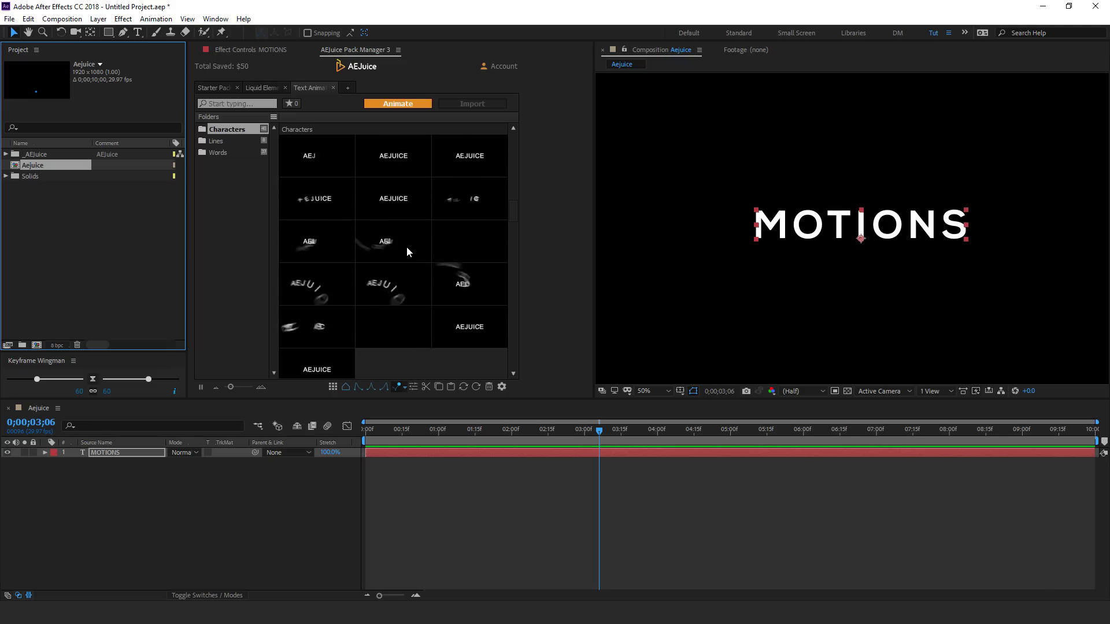
scroll(407, 246, down, 5)
scroll(414, 250, down, 2)
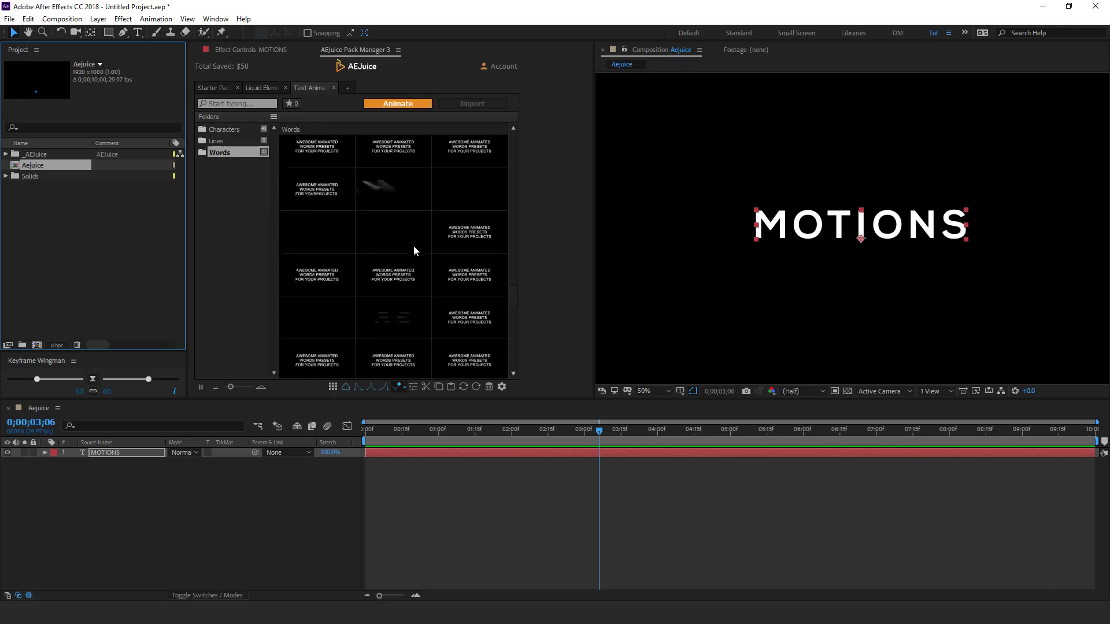
scroll(413, 250, up, 6)
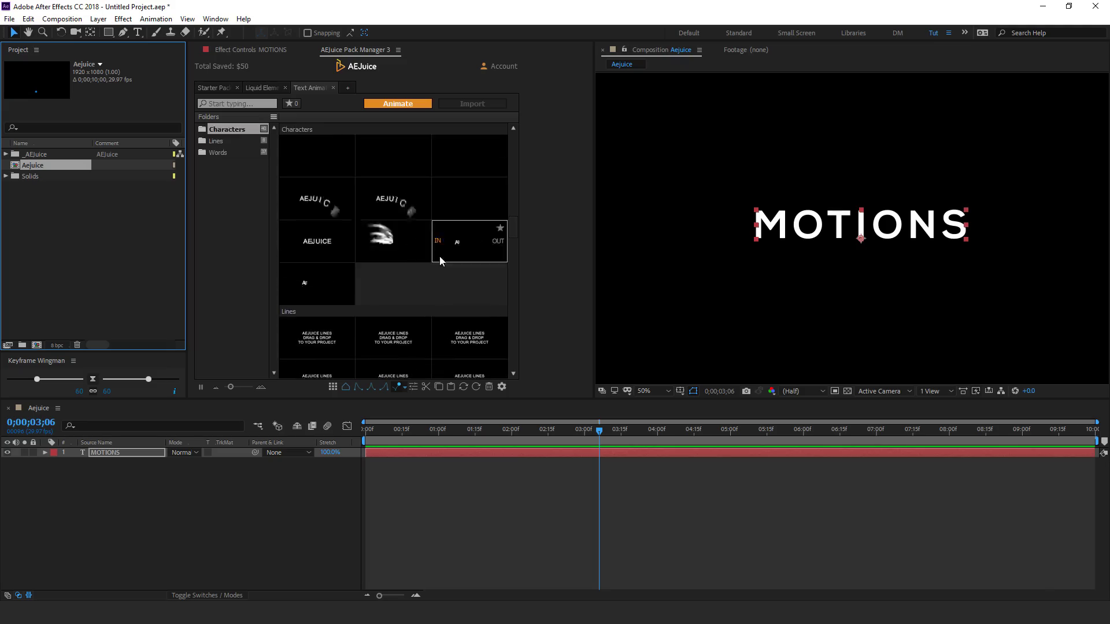
scroll(462, 254, down, 3)
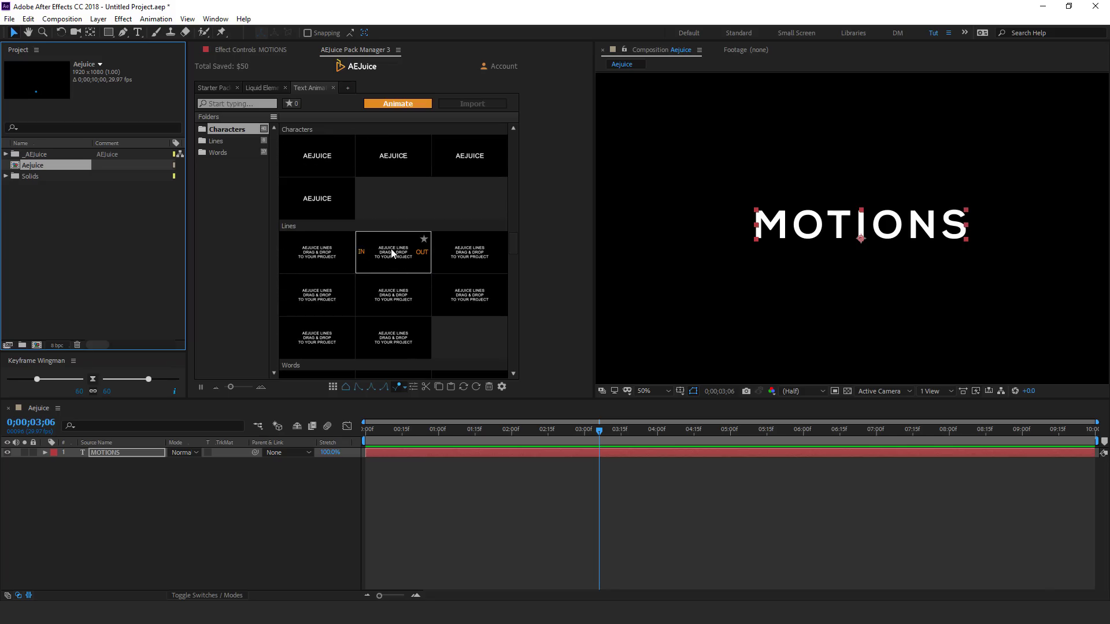
scroll(391, 249, up, 5)
scroll(391, 248, up, 3)
scroll(396, 251, down, 2)
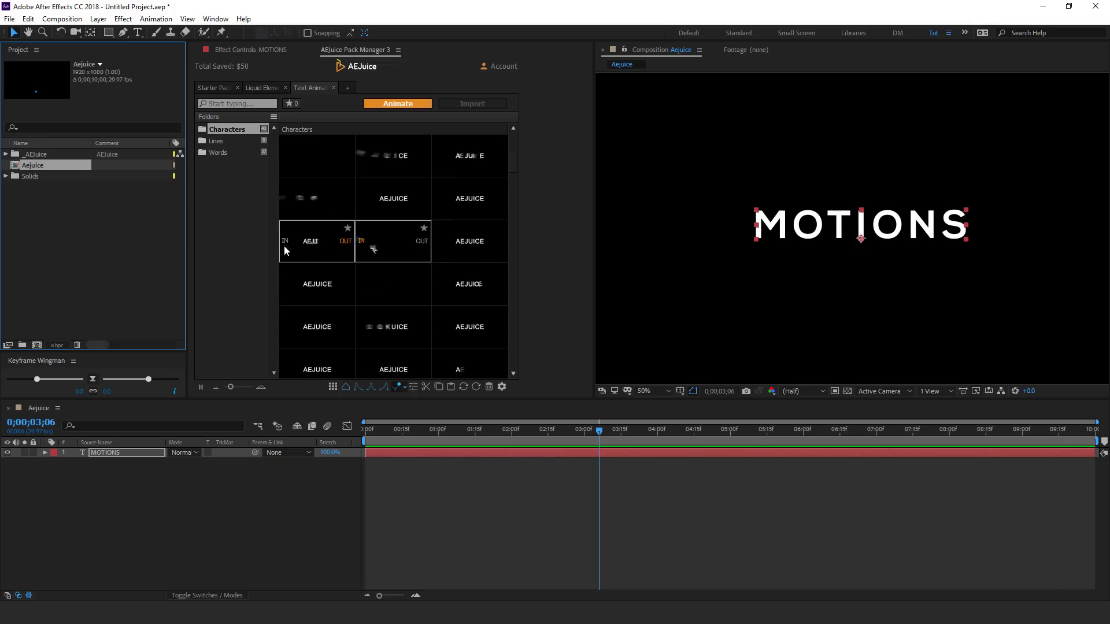
Drop a Characters preset onto MOTIONS in the viewer and scrub to watch the letters animate
double_click(313, 238)
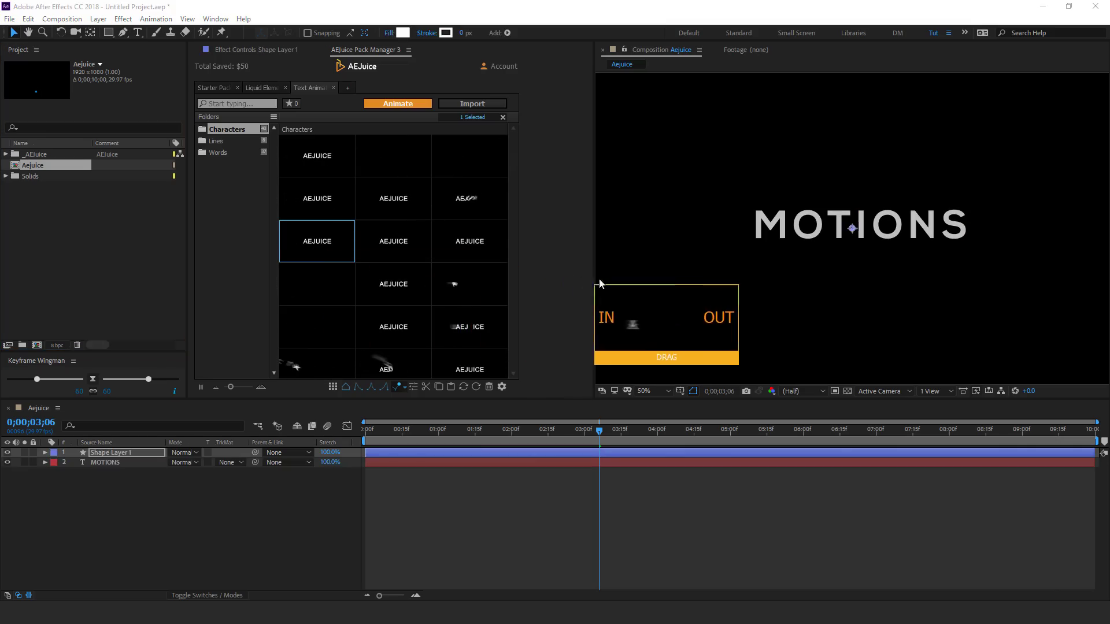
drag(612, 280, 679, 273)
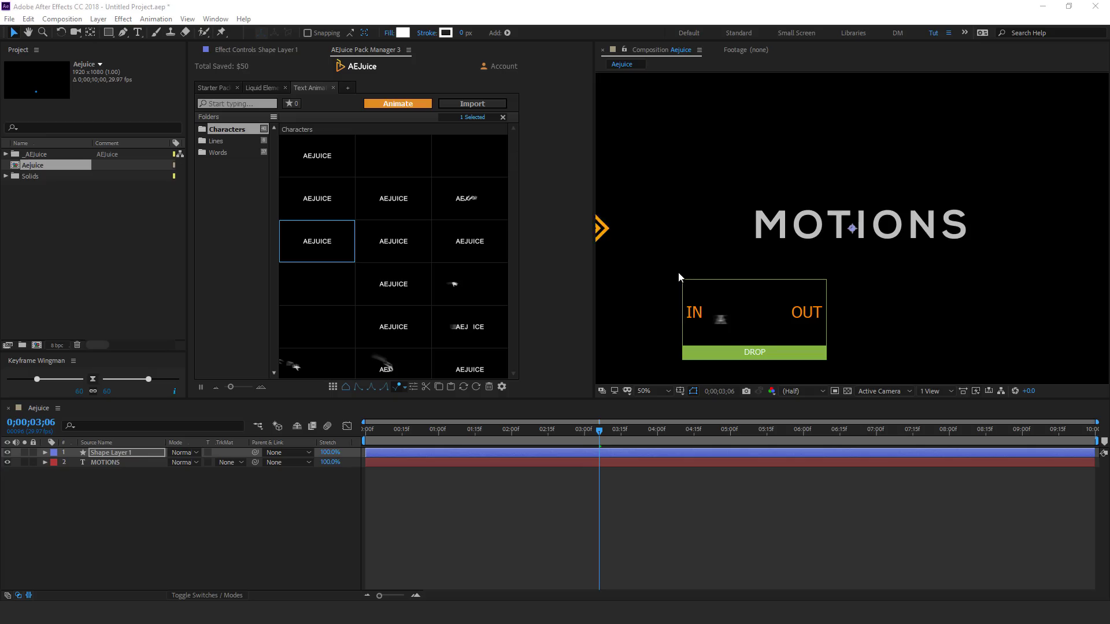
drag(680, 277, 869, 322)
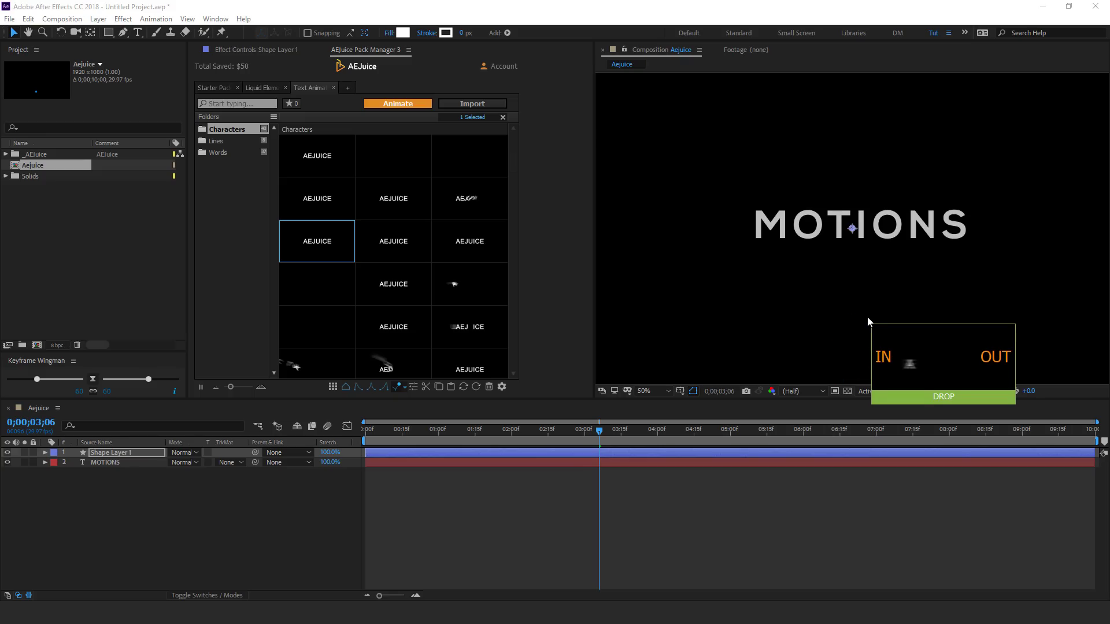
drag(869, 322, 869, 322)
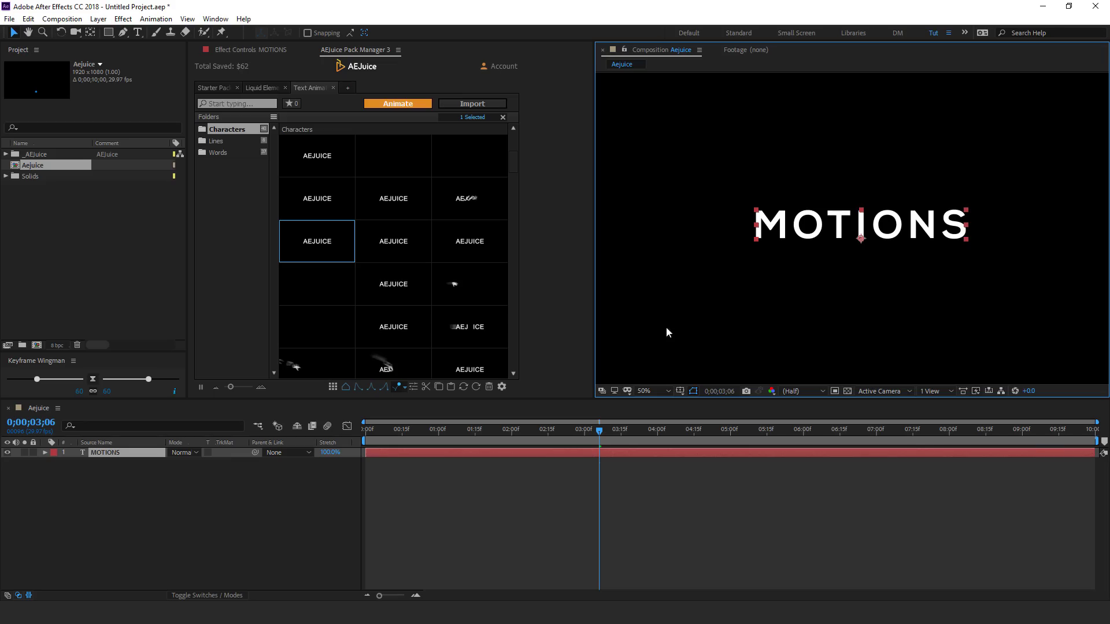
drag(377, 432, 421, 437)
Apply three fresh Characters animations to MOTIONS, scrubbing the timeline after each
mouse_move(380, 169)
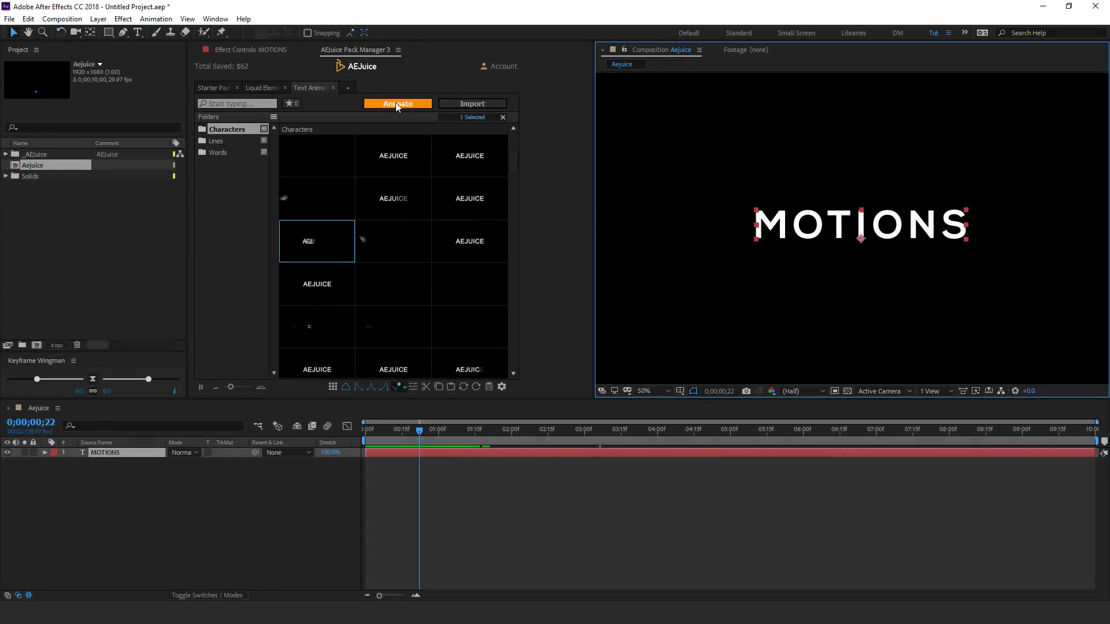
click(397, 104)
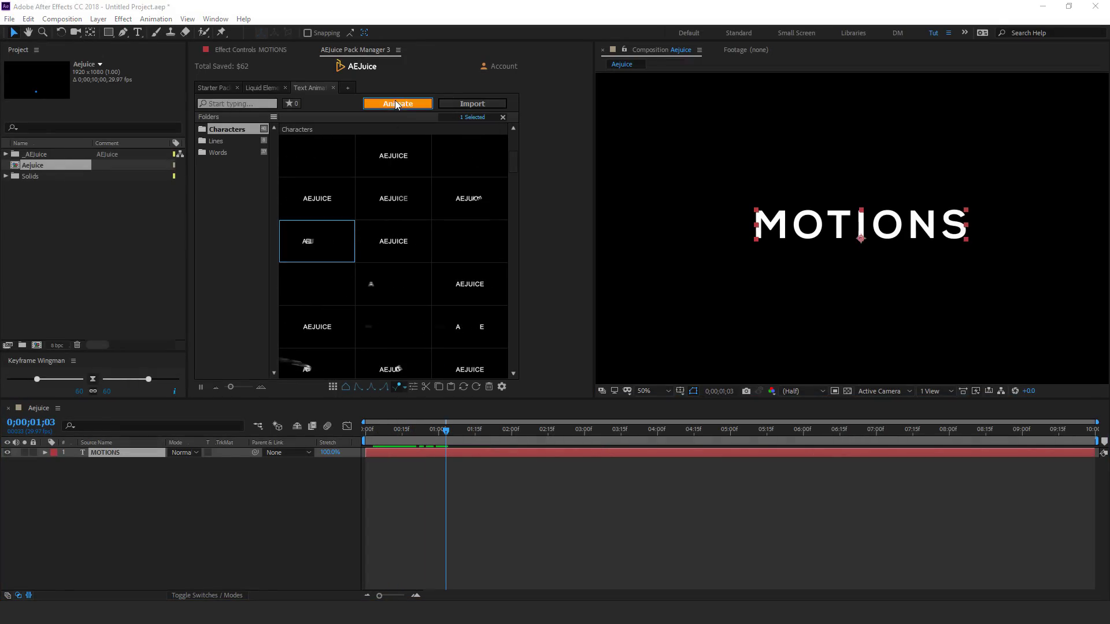
drag(377, 433, 438, 428)
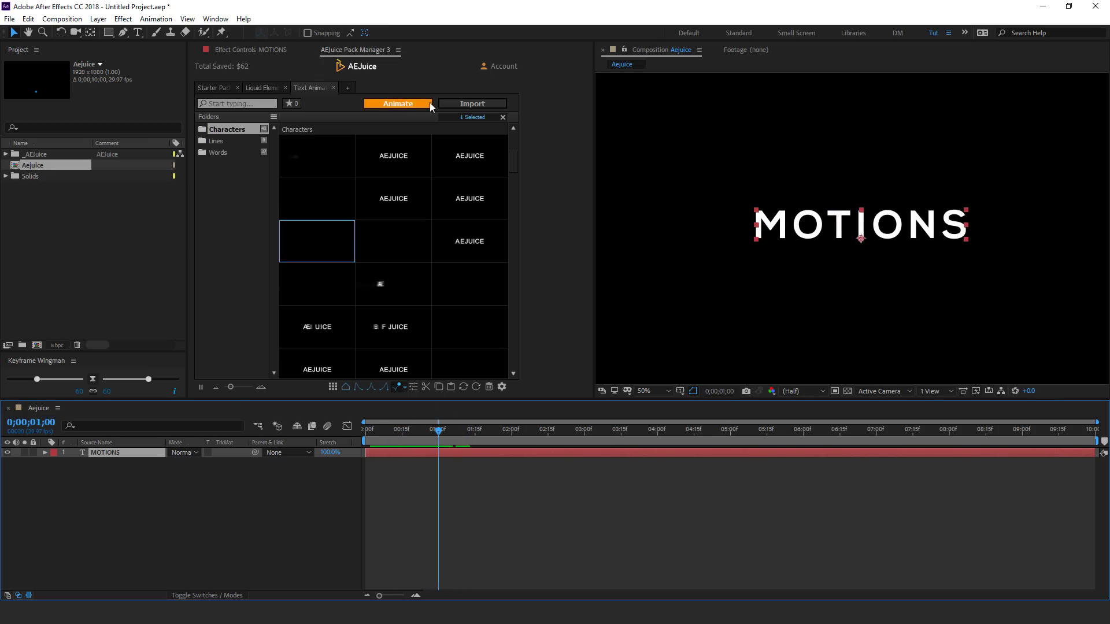
click(417, 108)
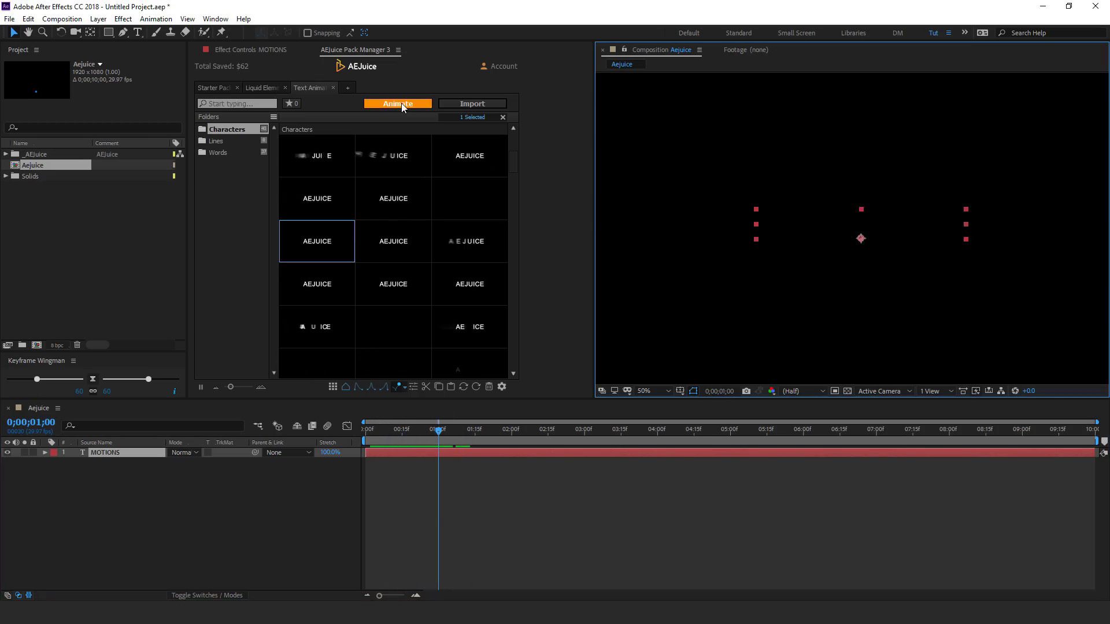
drag(438, 429, 492, 433)
click(389, 106)
drag(373, 432, 436, 429)
mouse_move(423, 191)
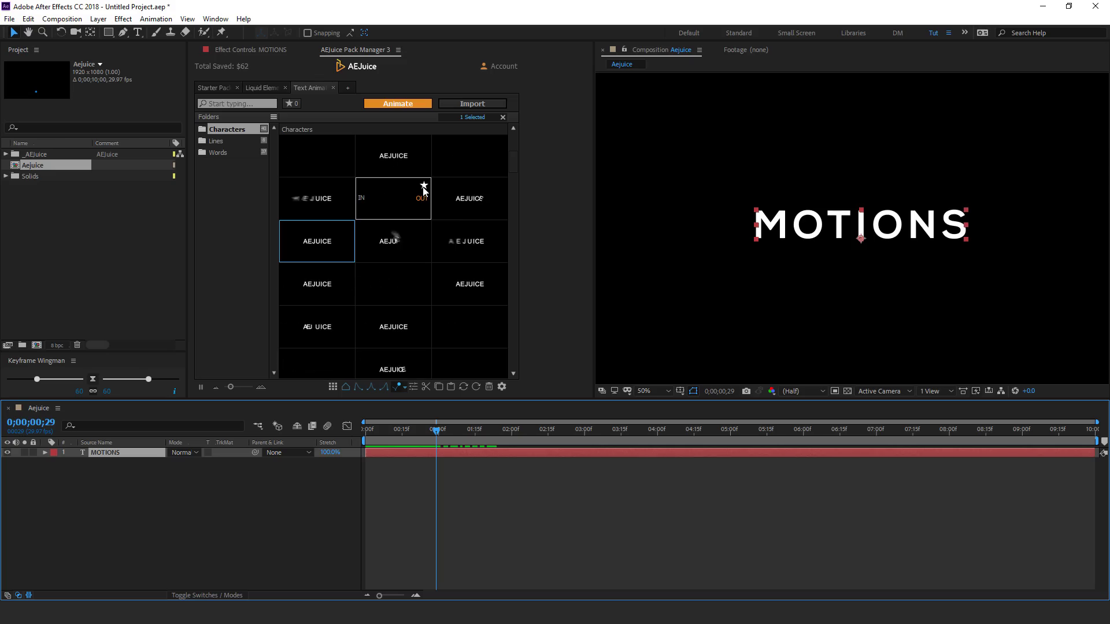
Open the Shape Elements pack from a new pack tab
click(348, 88)
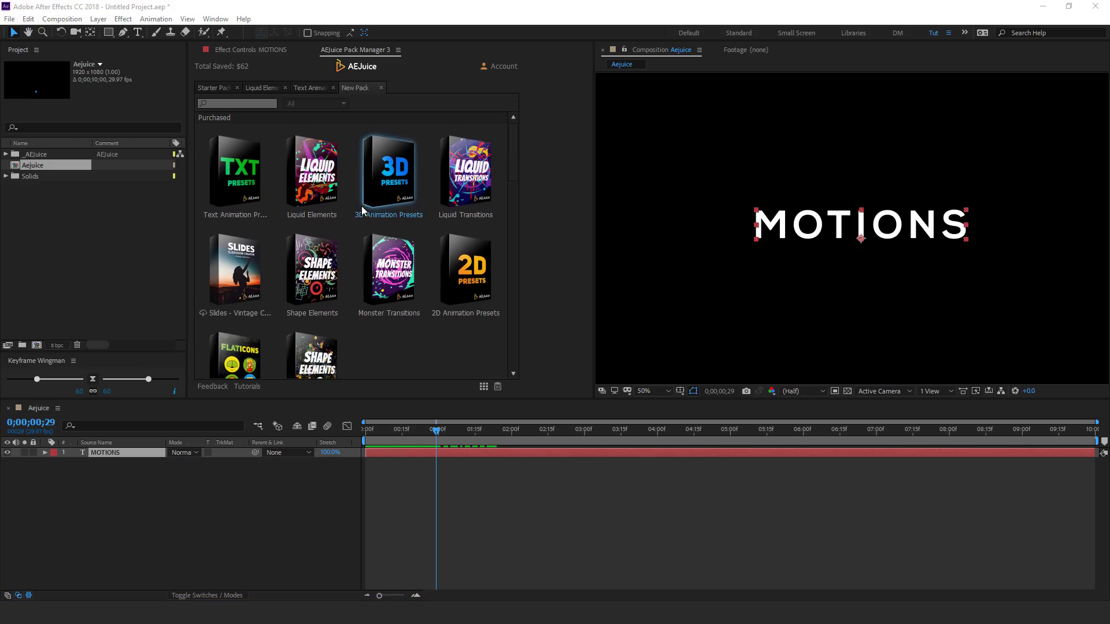
scroll(362, 206, down, 2)
scroll(363, 211, up, 2)
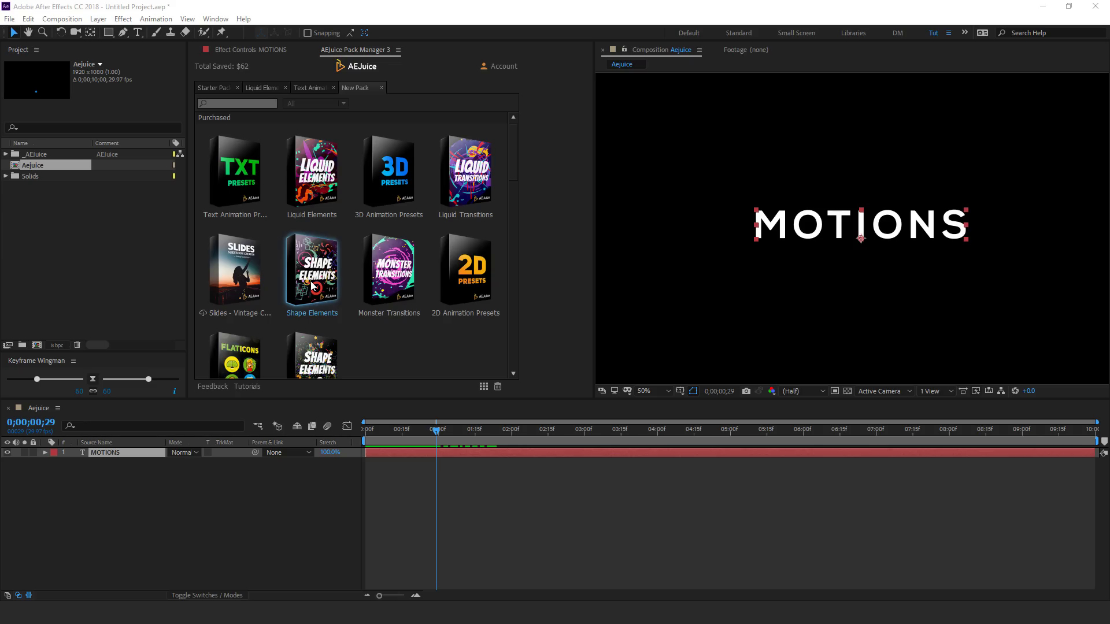
click(318, 302)
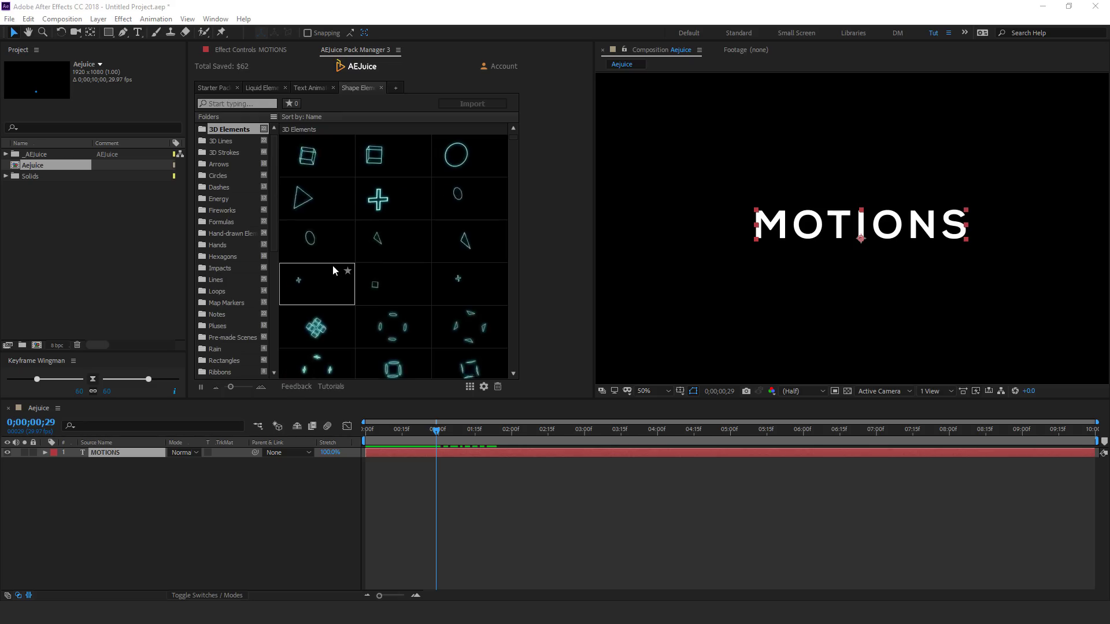
Preview the 3D Lines, 3D Strokes, Arrows, Circles, Dashes and Energy shapes, then open Whiteboard
click(224, 145)
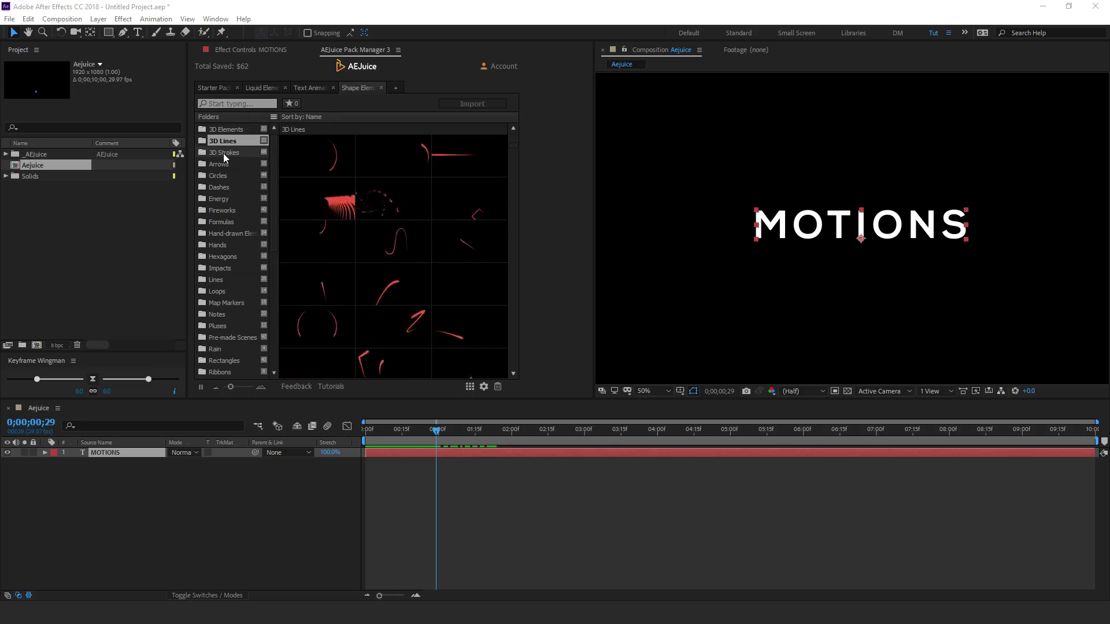
click(223, 153)
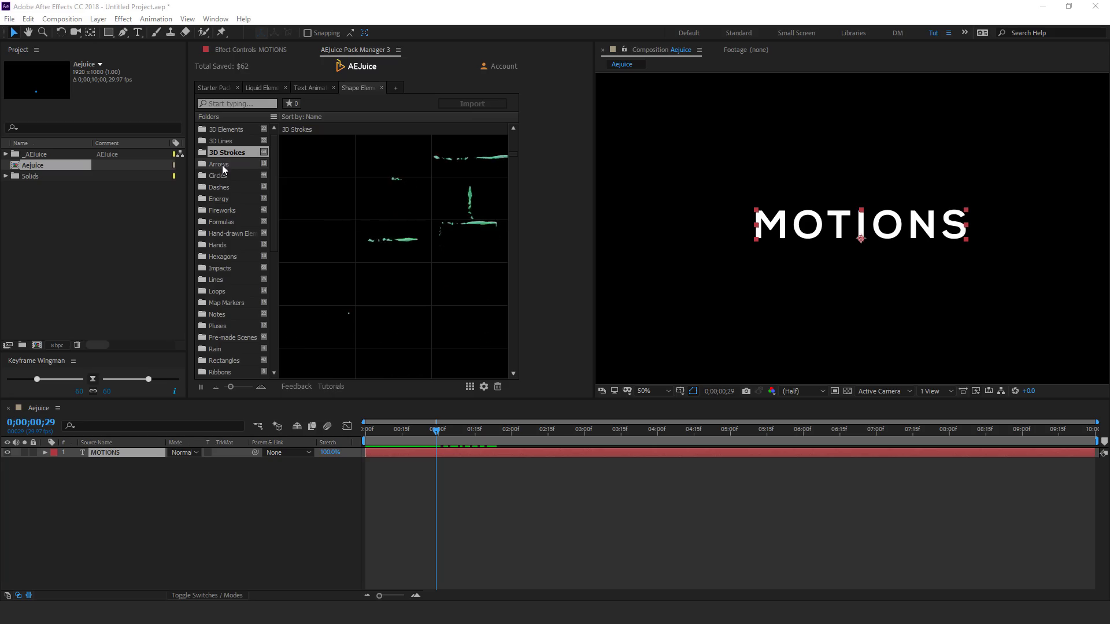
click(221, 165)
click(220, 175)
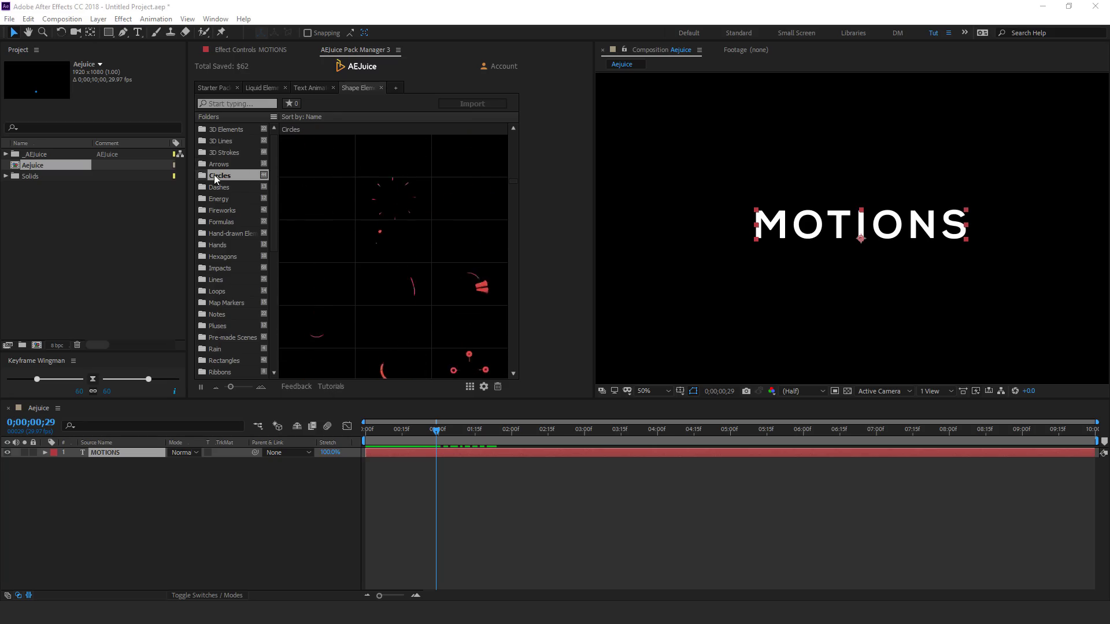
click(218, 189)
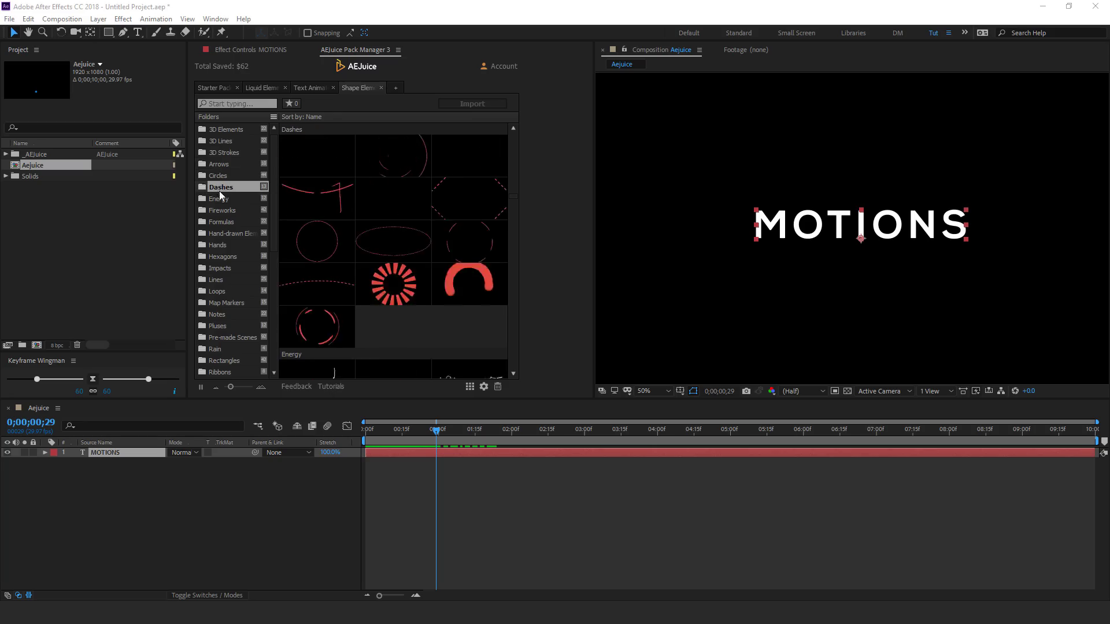
click(221, 199)
click(396, 87)
click(243, 327)
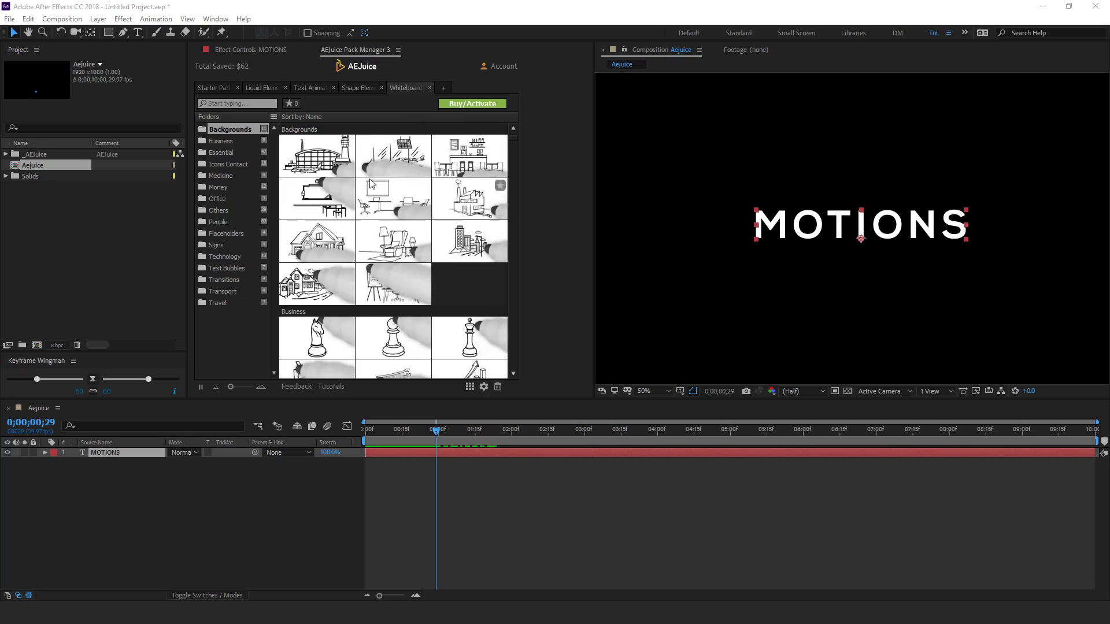
Preview the Essential and Medicine whiteboard drawings, then return to the Shape Elements tab
click(227, 152)
click(222, 175)
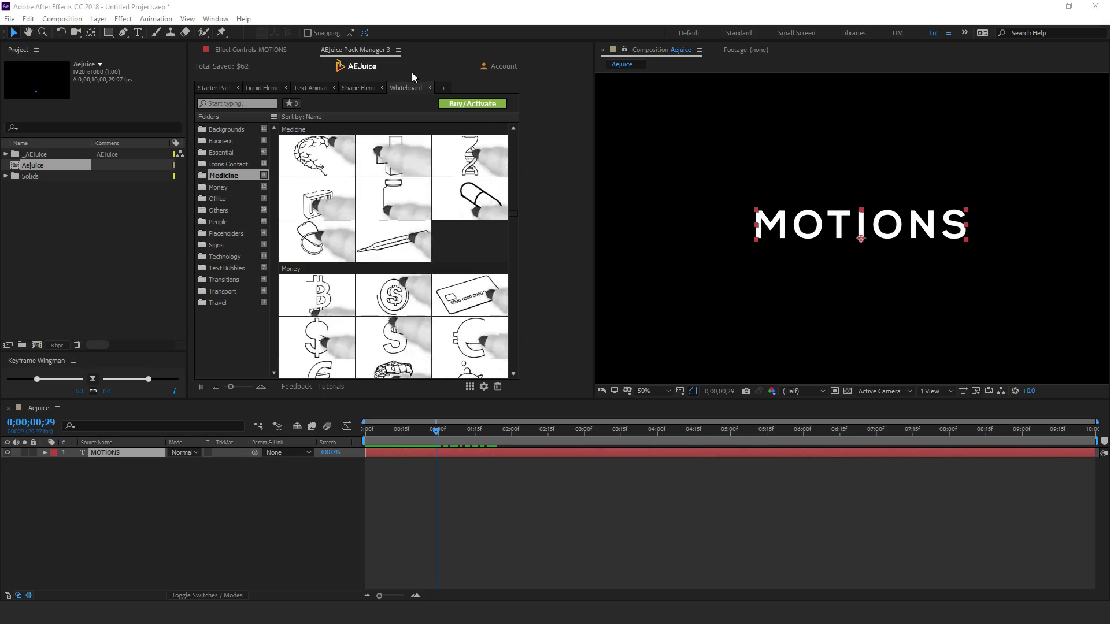
click(354, 87)
Open the 2D Animation Presets pack's Position&Rotation folder and select the MOTIONS layer
click(441, 87)
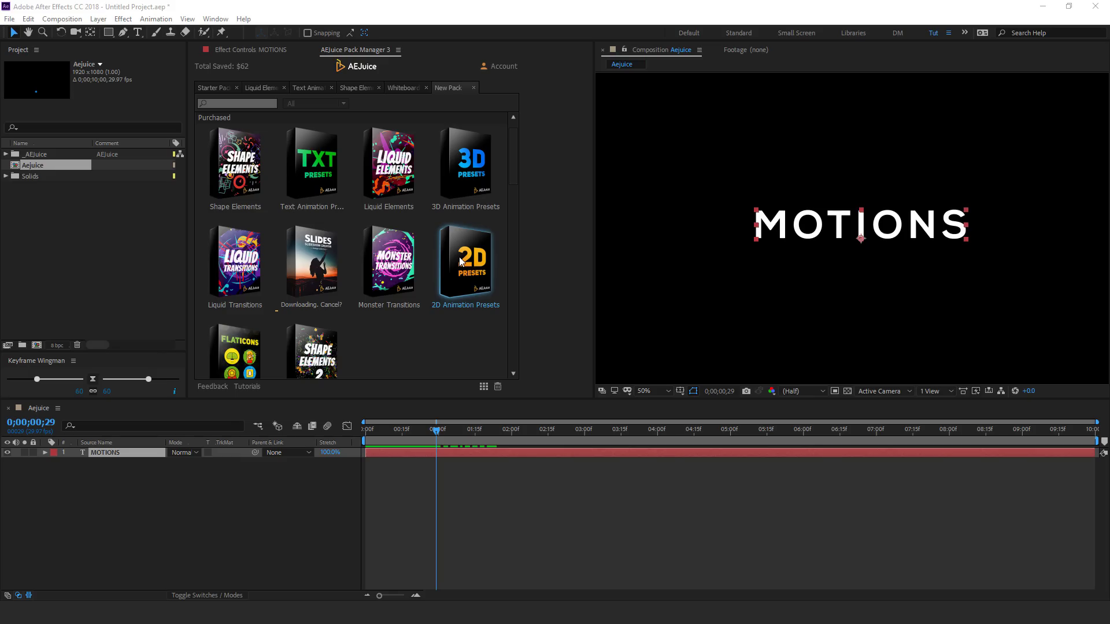
click(489, 296)
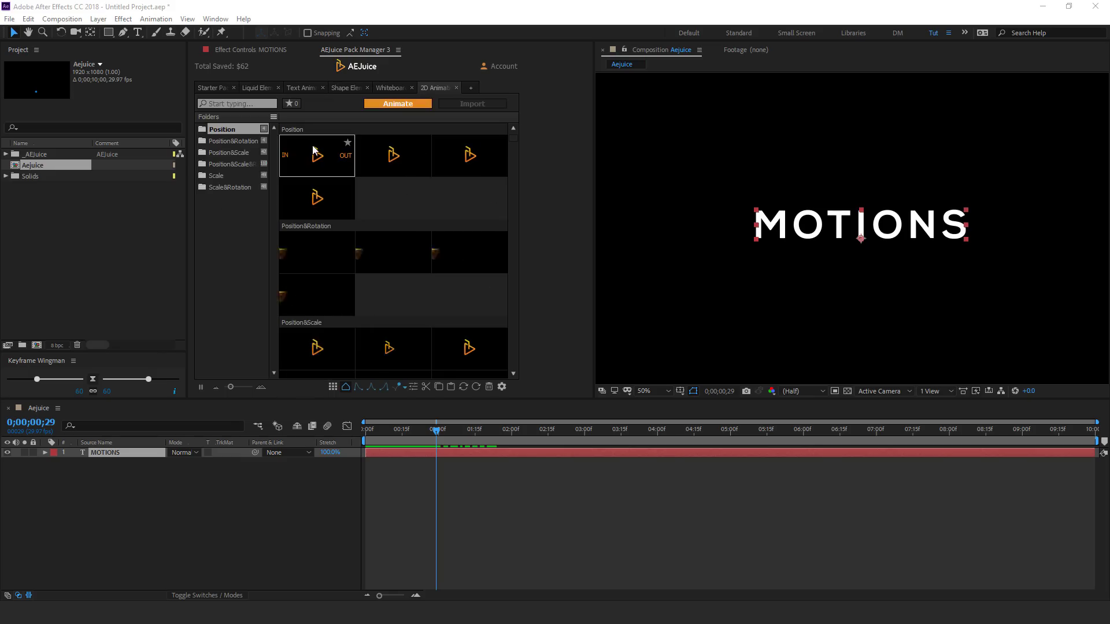
click(234, 141)
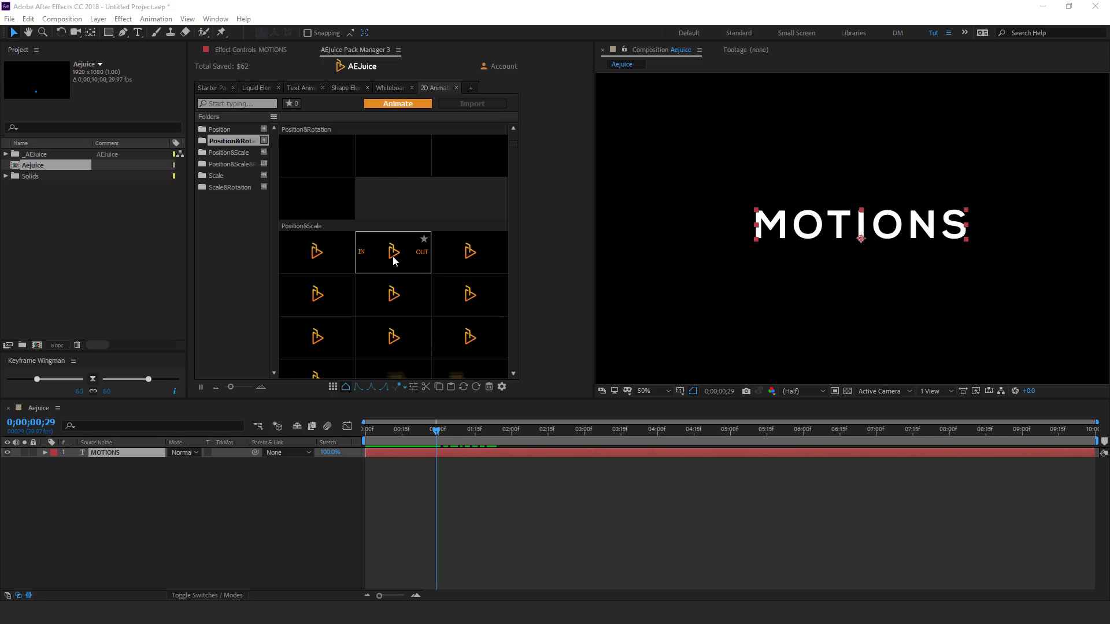
click(102, 452)
Delete MOTIONS and create a new S text layer in the comp centre
key(Delete)
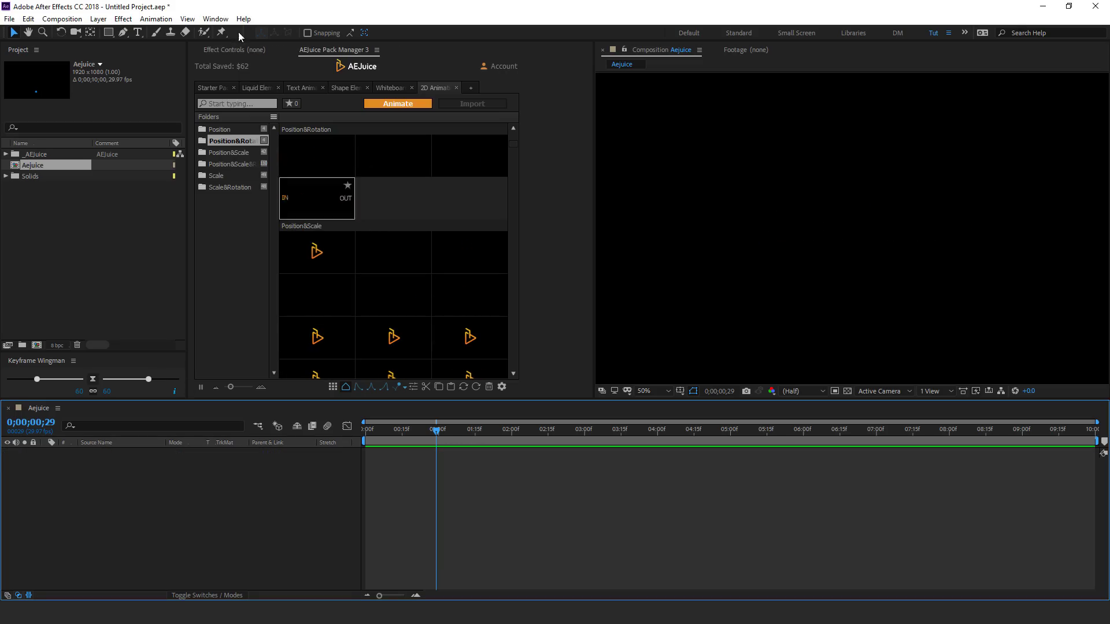
click(138, 32)
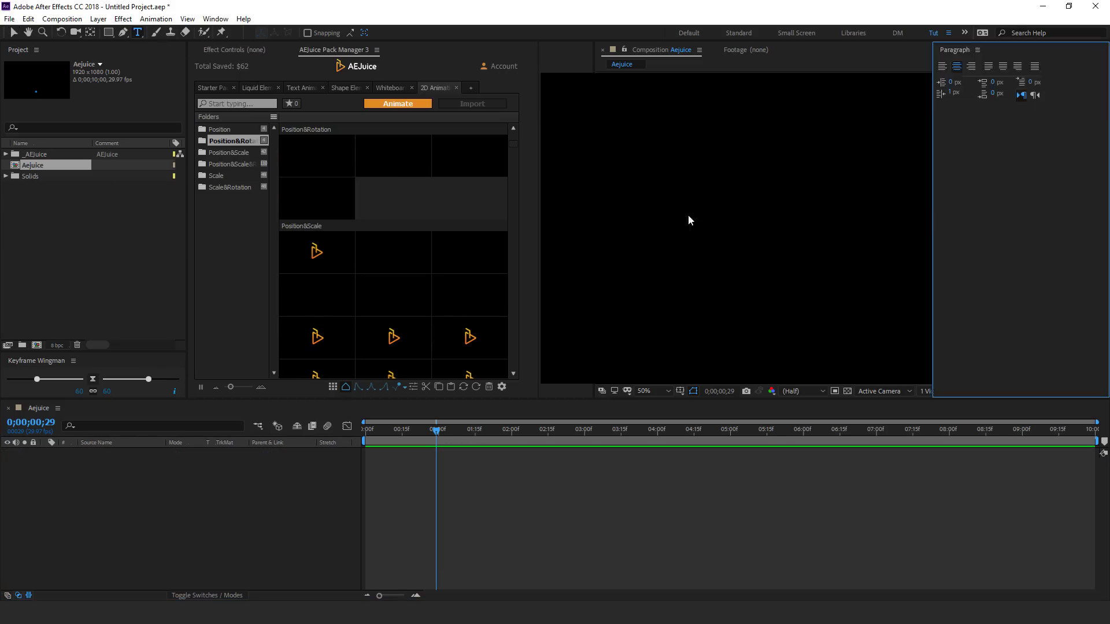
click(711, 224)
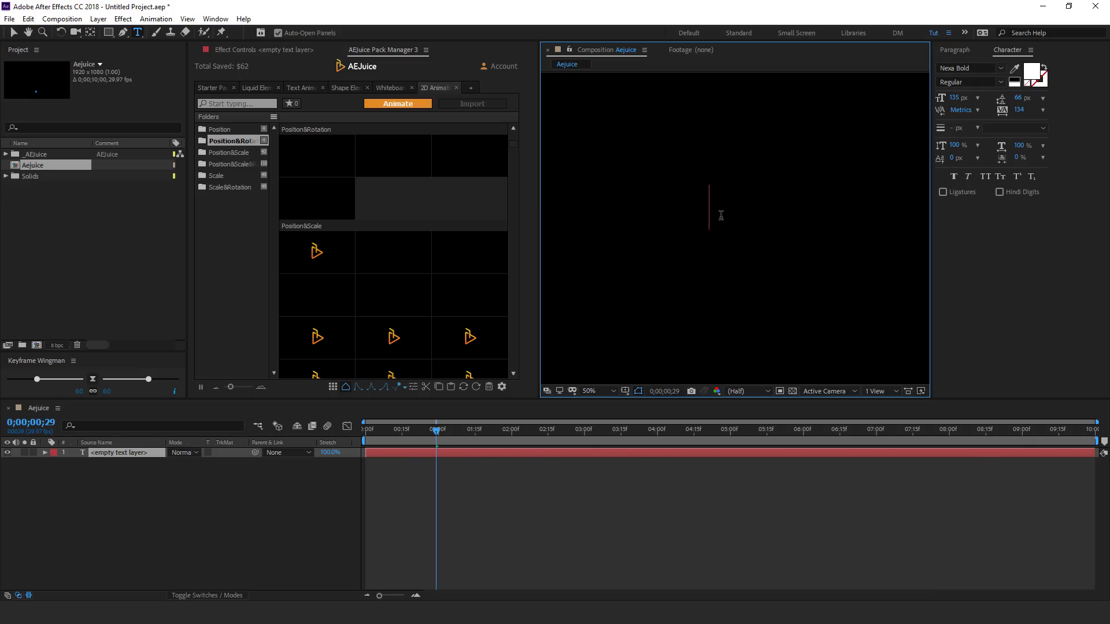
text(S)
click(14, 33)
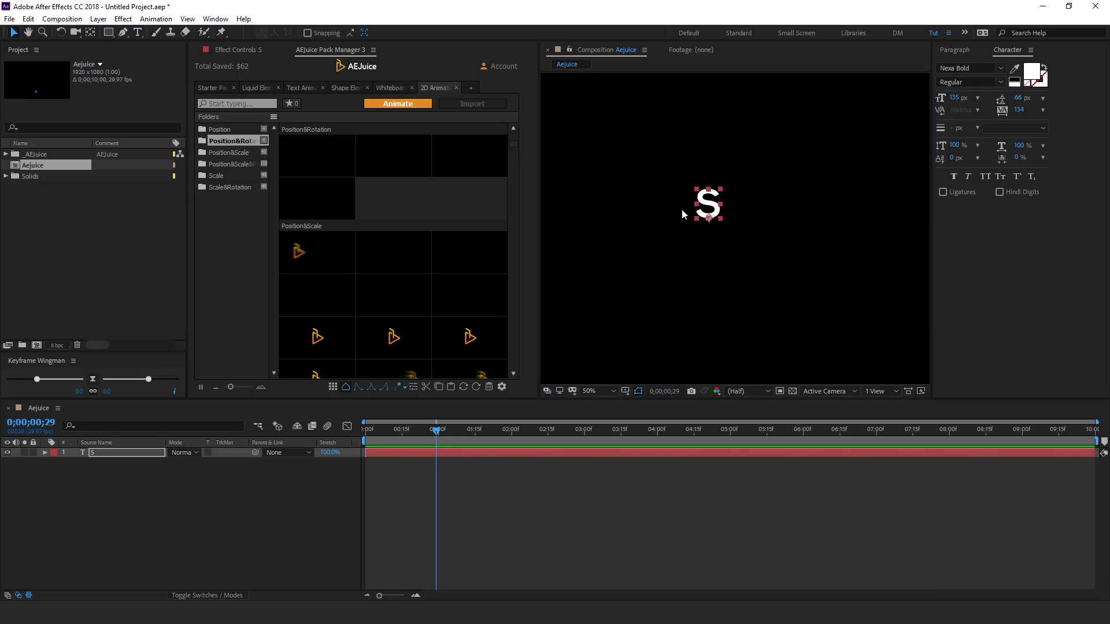
Enlarge the S to 267 px, close the Character and Paragraph panels, and nudge it down
drag(954, 98, 1046, 95)
click(1030, 50)
click(987, 58)
click(977, 50)
click(986, 55)
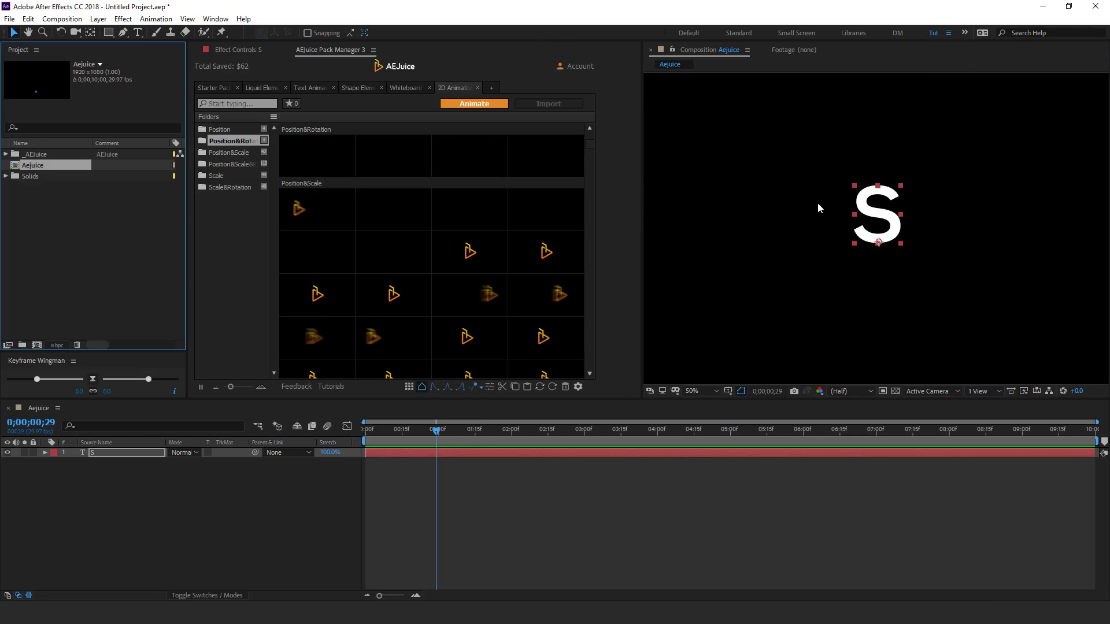
drag(887, 239, 887, 255)
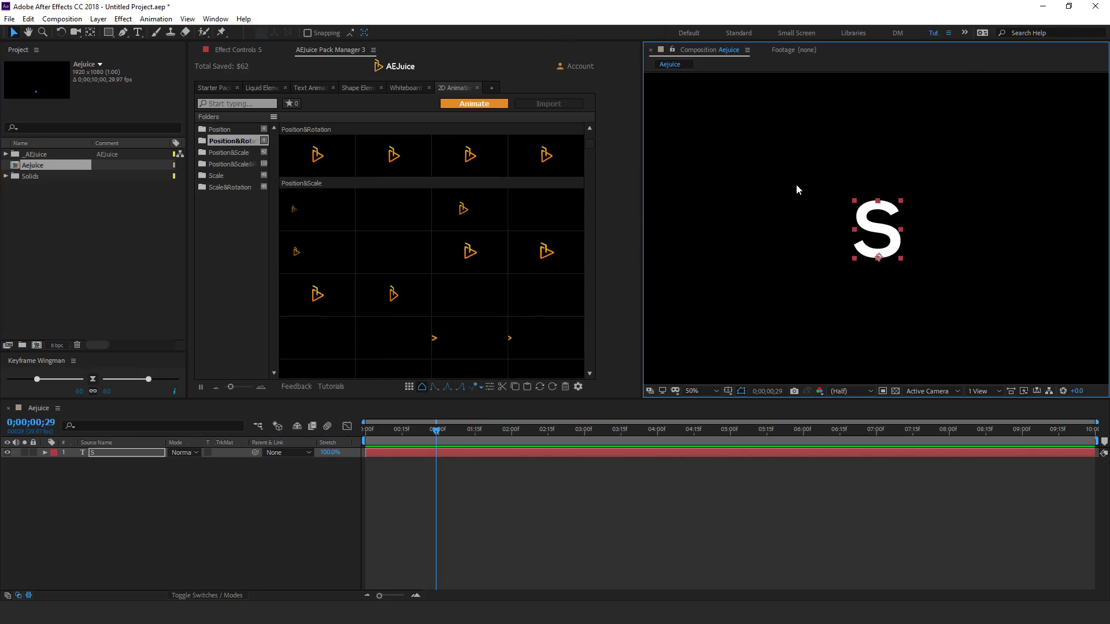
scroll(401, 233, down, 1)
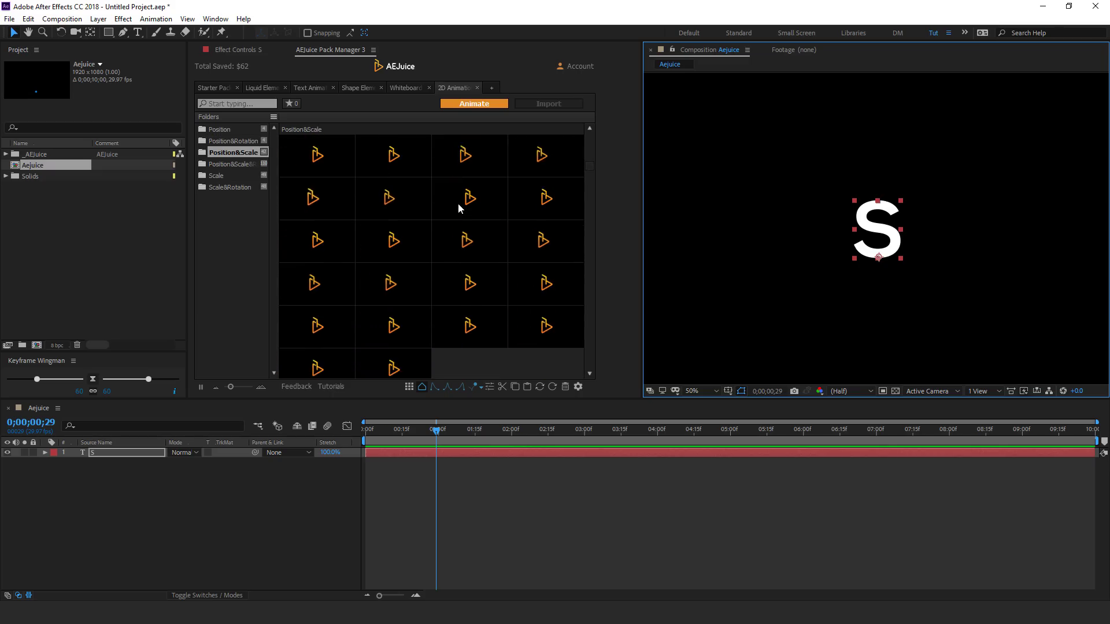
mouse_move(420, 206)
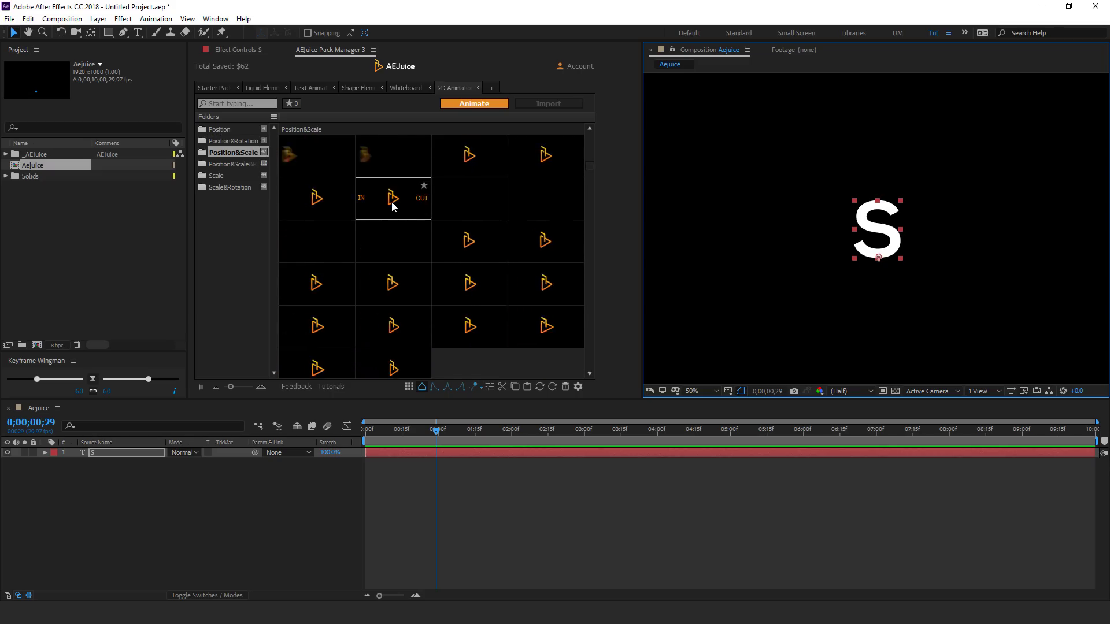
Drop a Position&Scale preset onto the S and scrub through its scale-in
drag(391, 206, 880, 231)
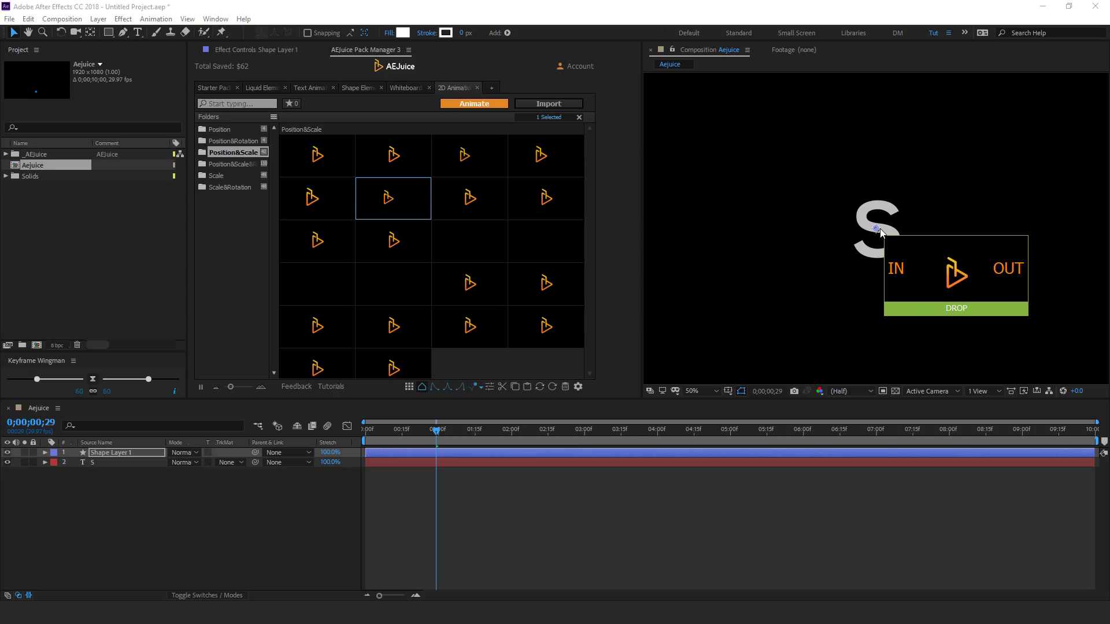
drag(880, 232, 880, 231)
drag(366, 431, 426, 422)
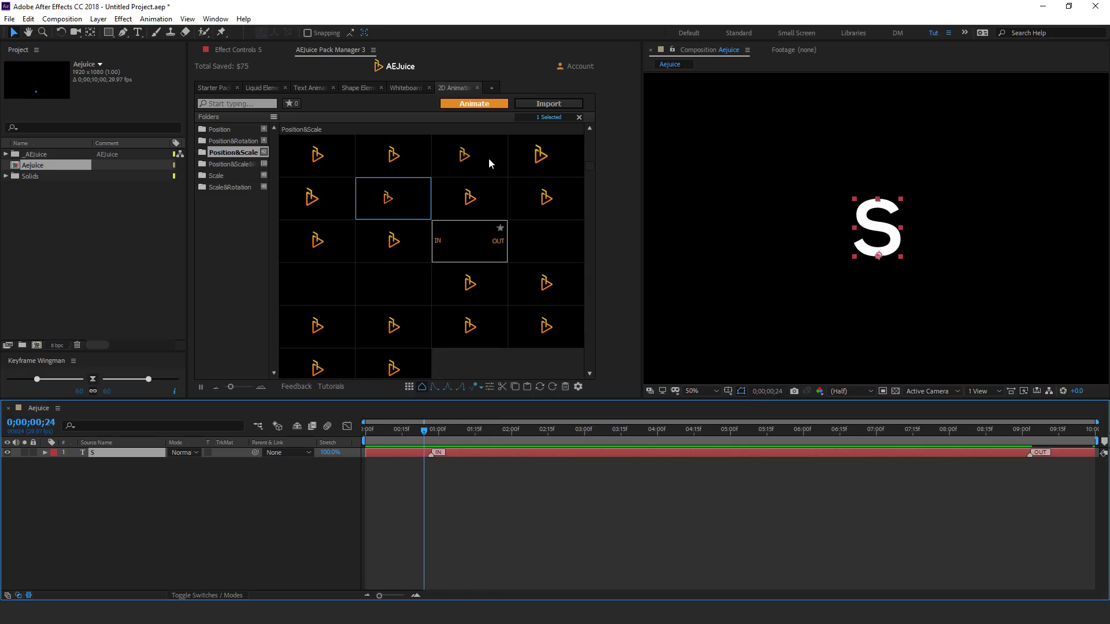
Reapply Position&Scale animations to the S several times, previewing each with Space playback and scrubbing
click(475, 105)
key(space)
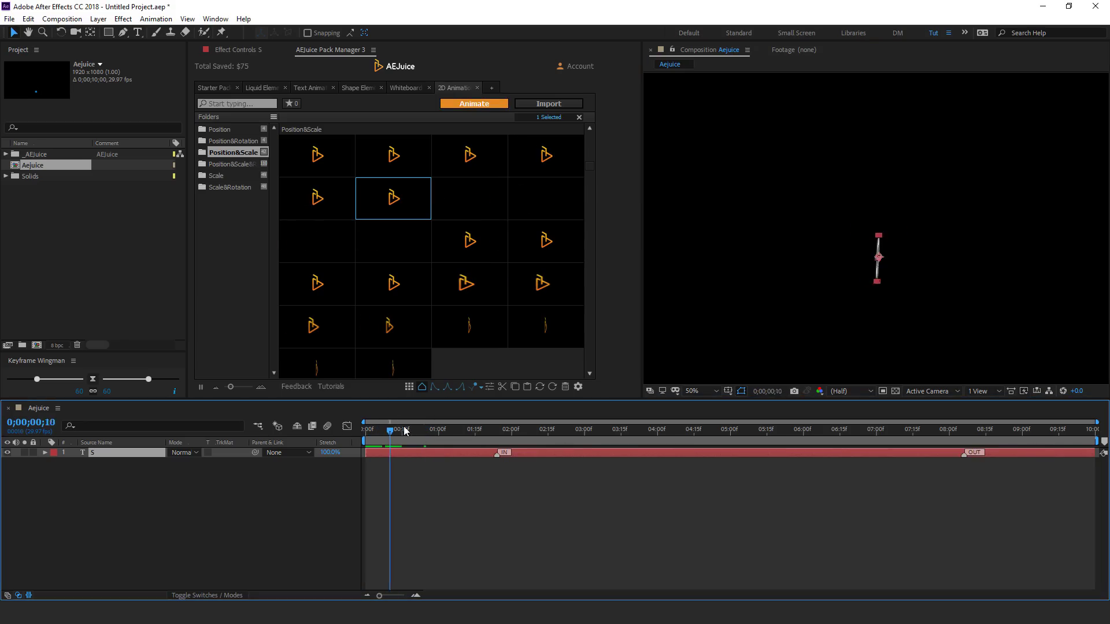
key(space)
key(Home)
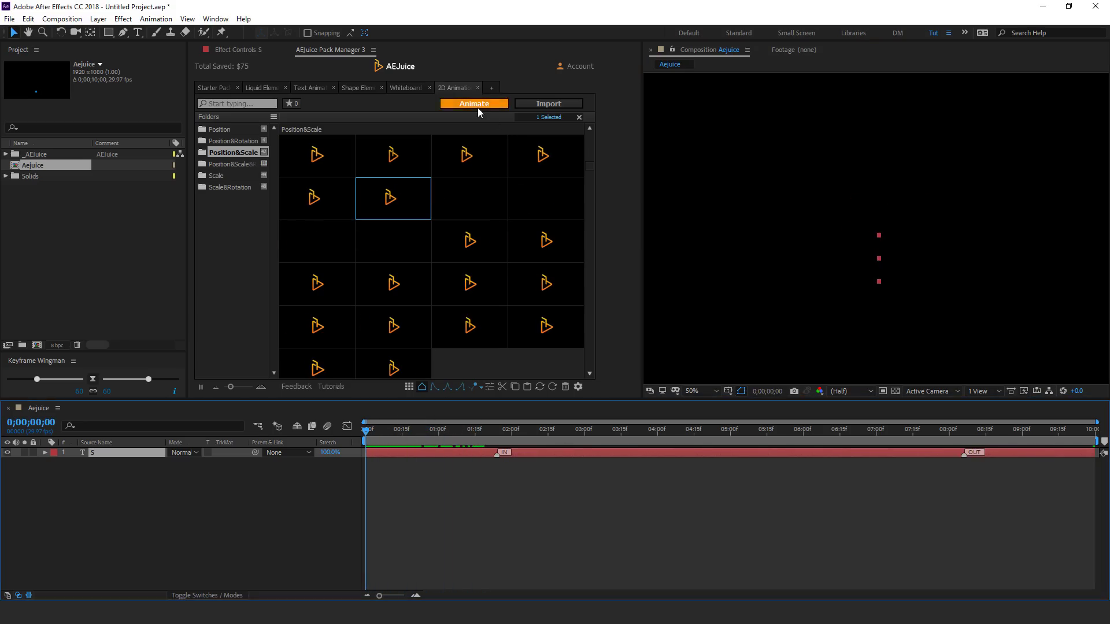
click(475, 105)
key(space)
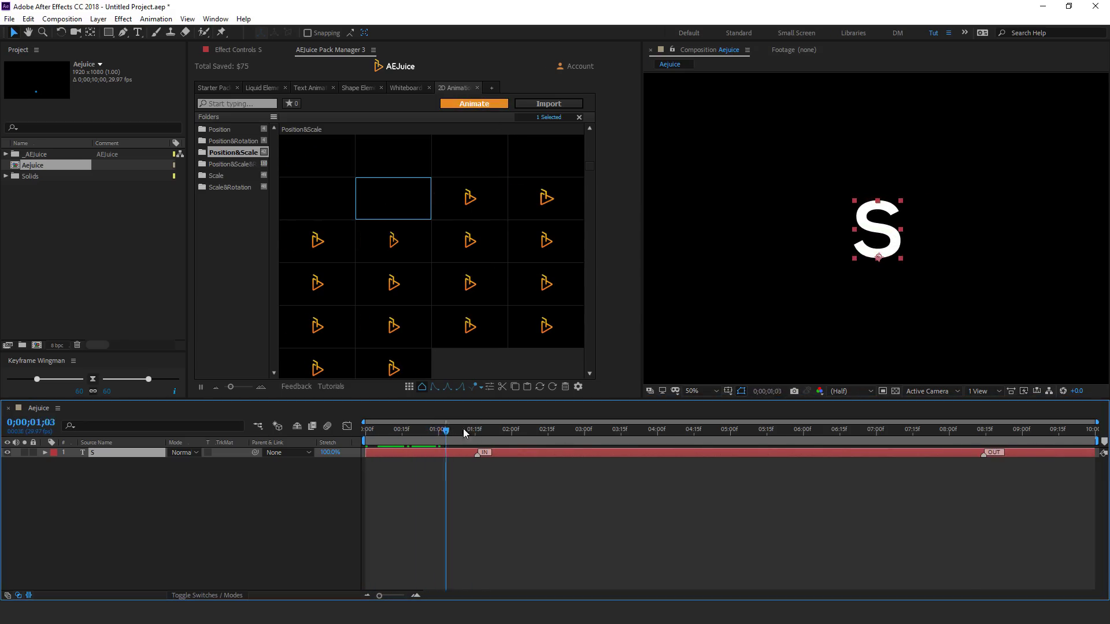
key(space)
click(475, 104)
click(419, 431)
mouse_move(428, 435)
mouse_down()
mouse_move(515, 430)
mouse_move(428, 431)
mouse_up()
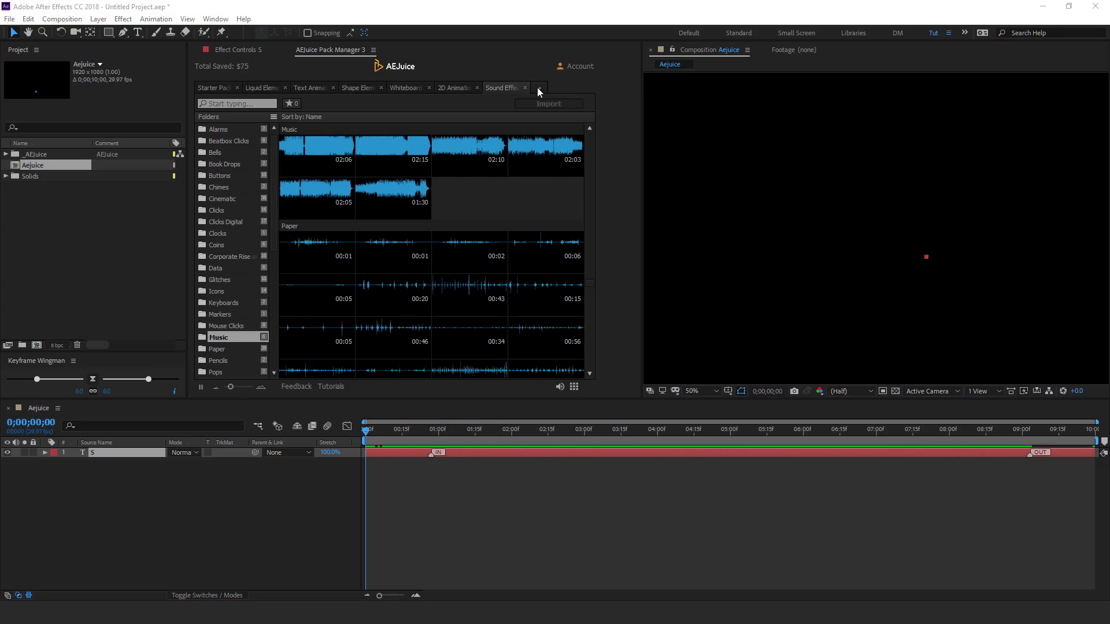
Add a New Pack tab in AEJuice Pack Manager listing purchased and free packs
click(539, 89)
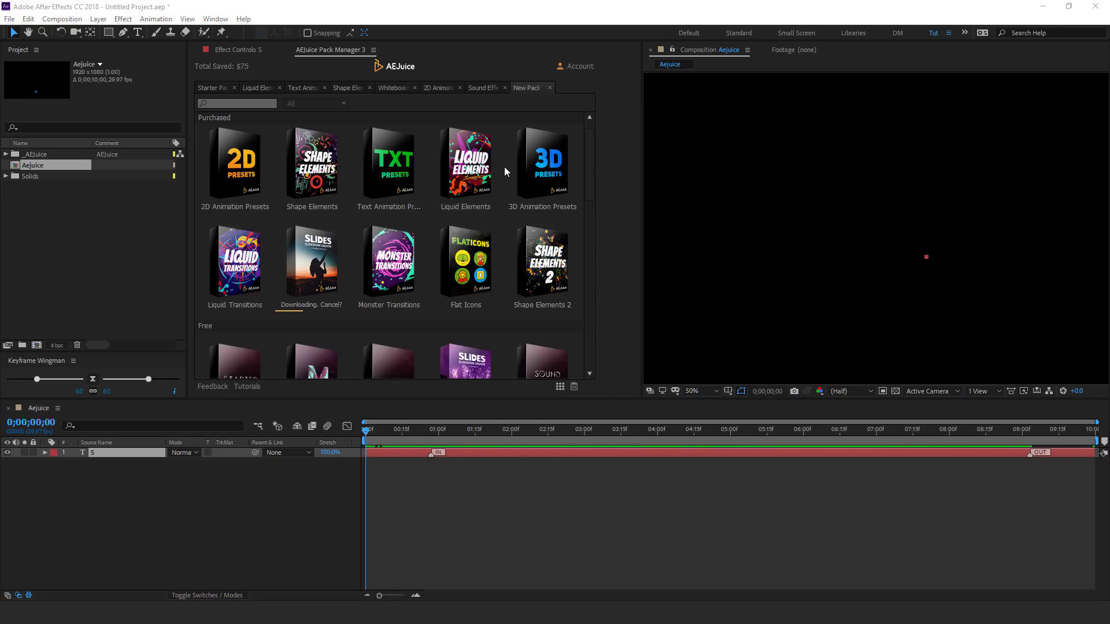